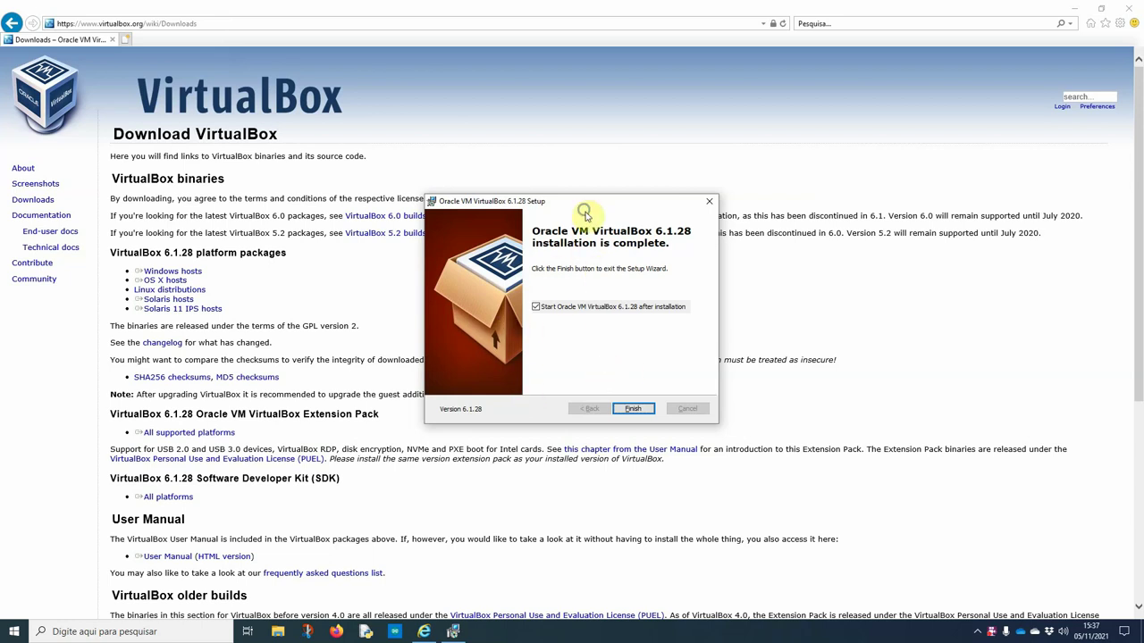
Turn off launching VirtualBox 6.1.28 when the installation finishes
click(536, 307)
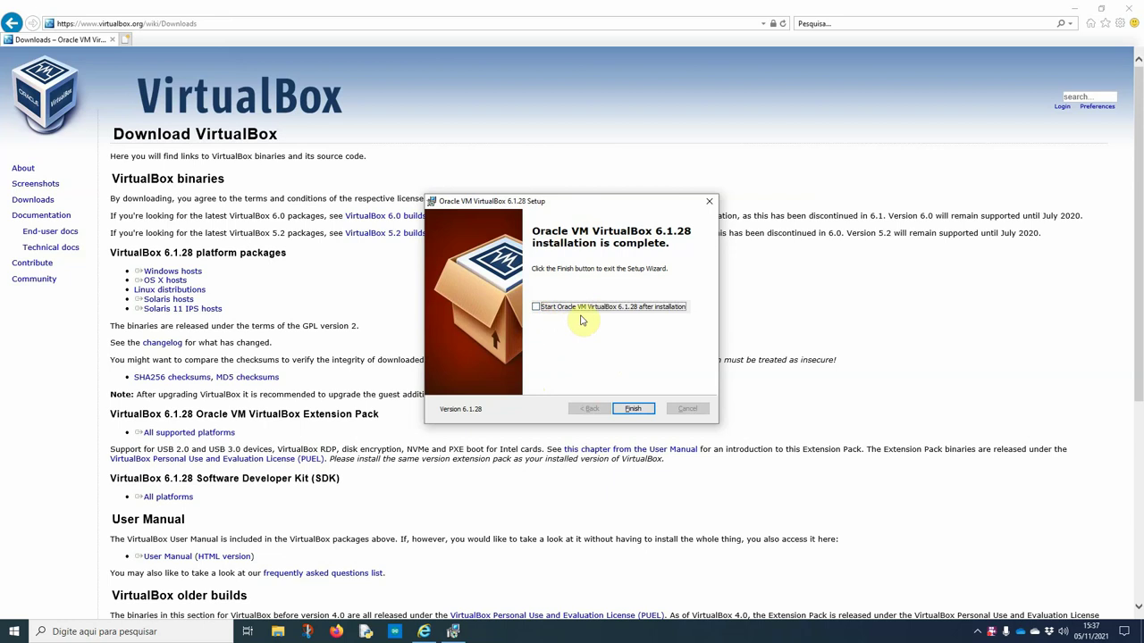
Close the completed setup wizard and find the Extension Pack section on the downloads page
click(633, 411)
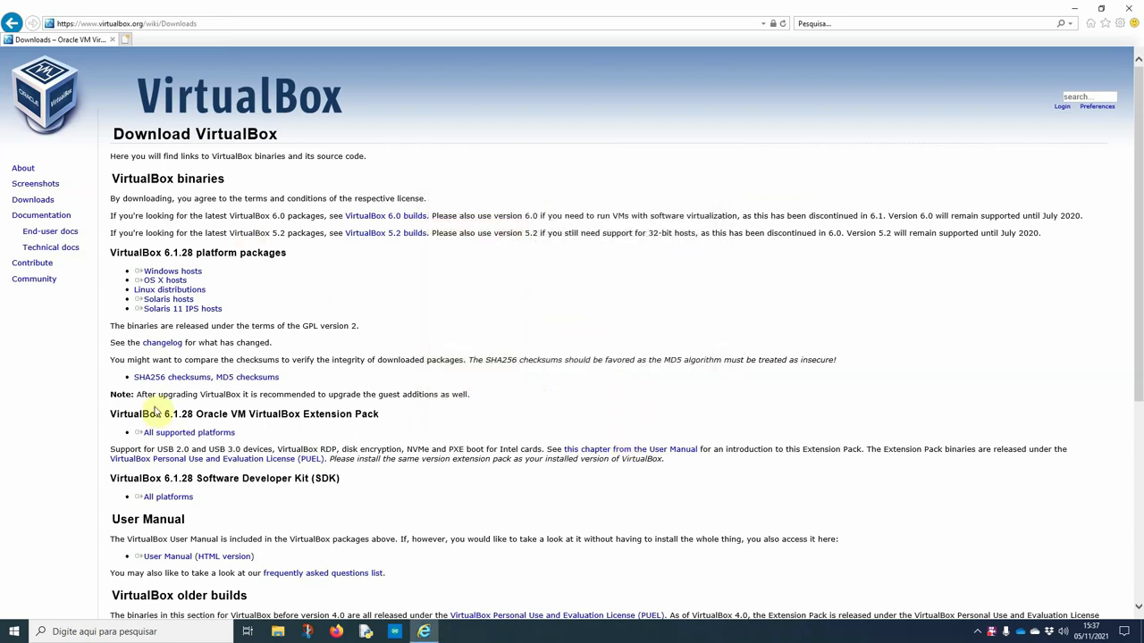
drag(405, 418, 305, 420)
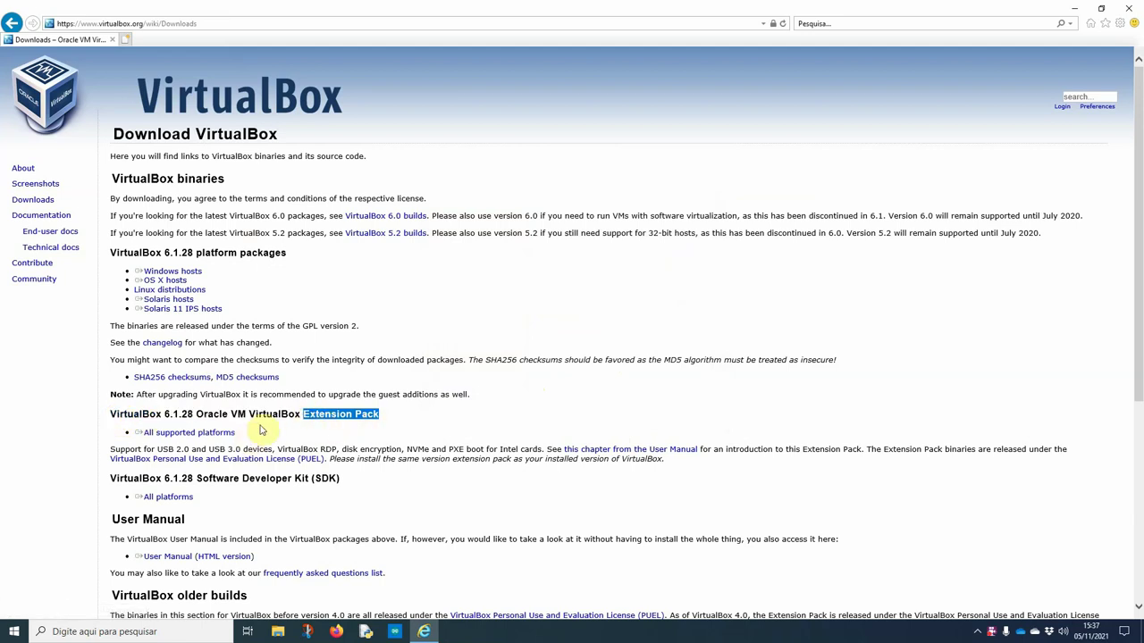
click(407, 420)
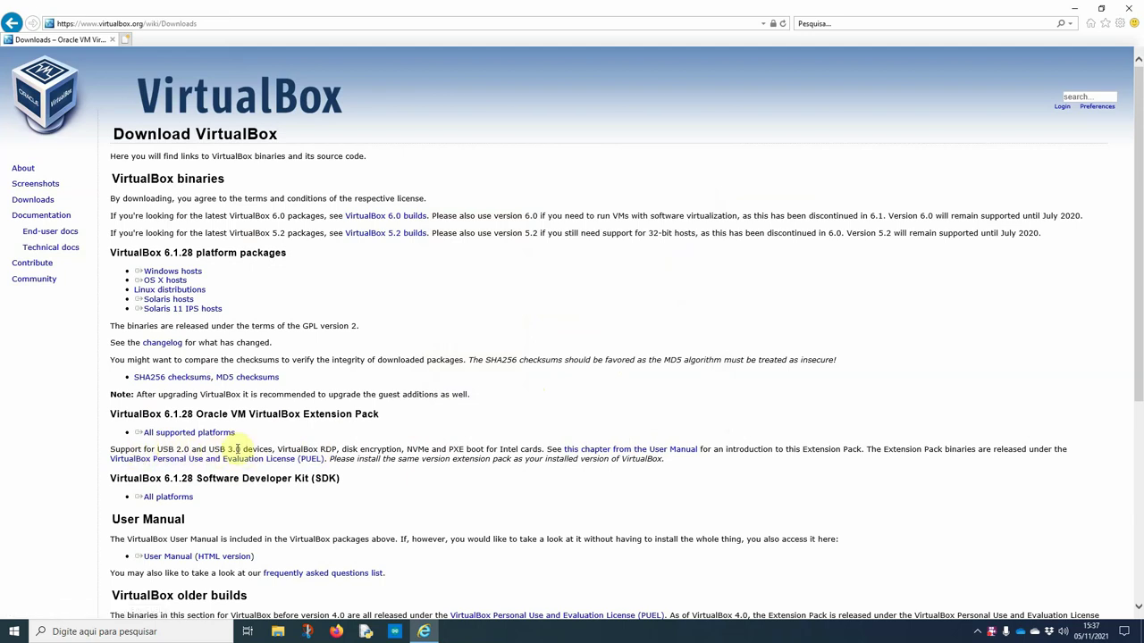
double_click(141, 419)
click(187, 418)
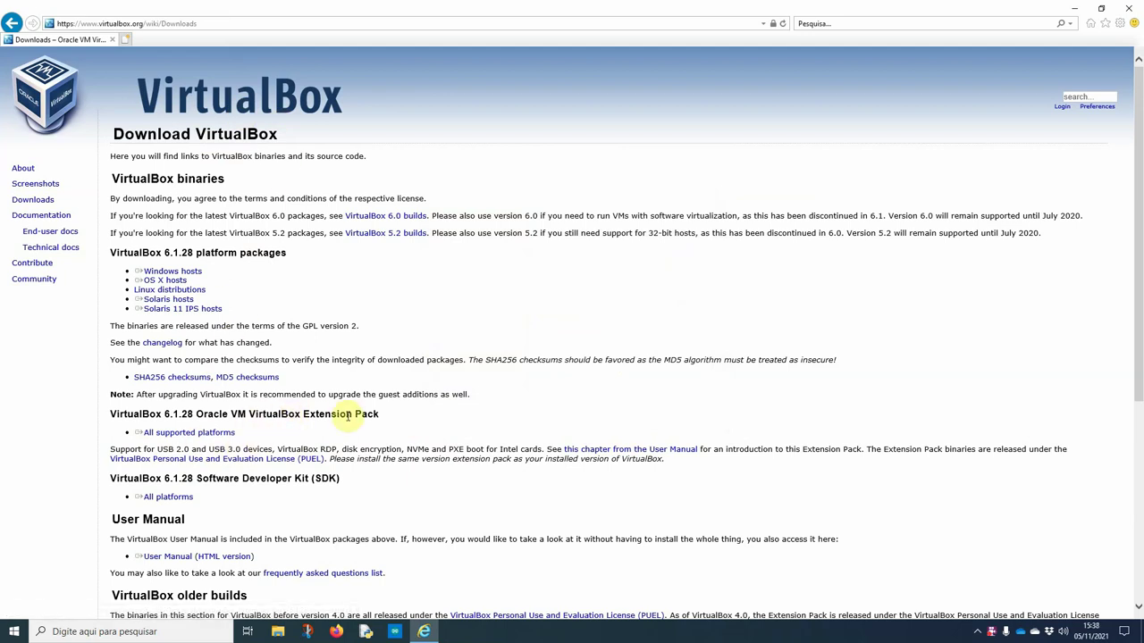
Download the 6.1.28 Extension Pack for all supported platforms, save it, and open it
click(198, 434)
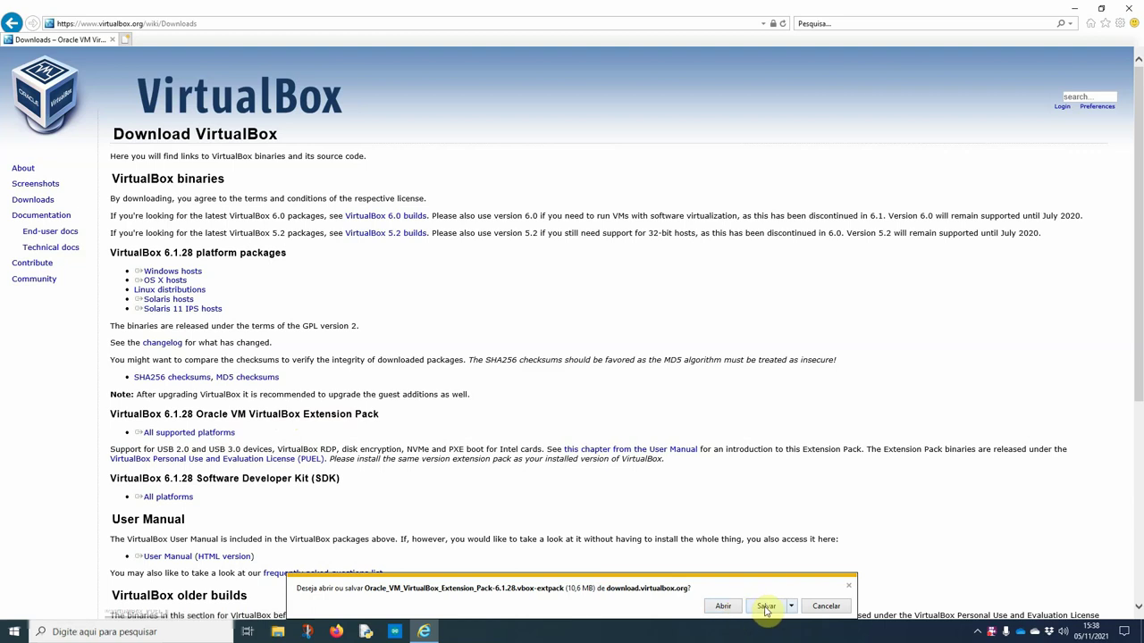
click(765, 607)
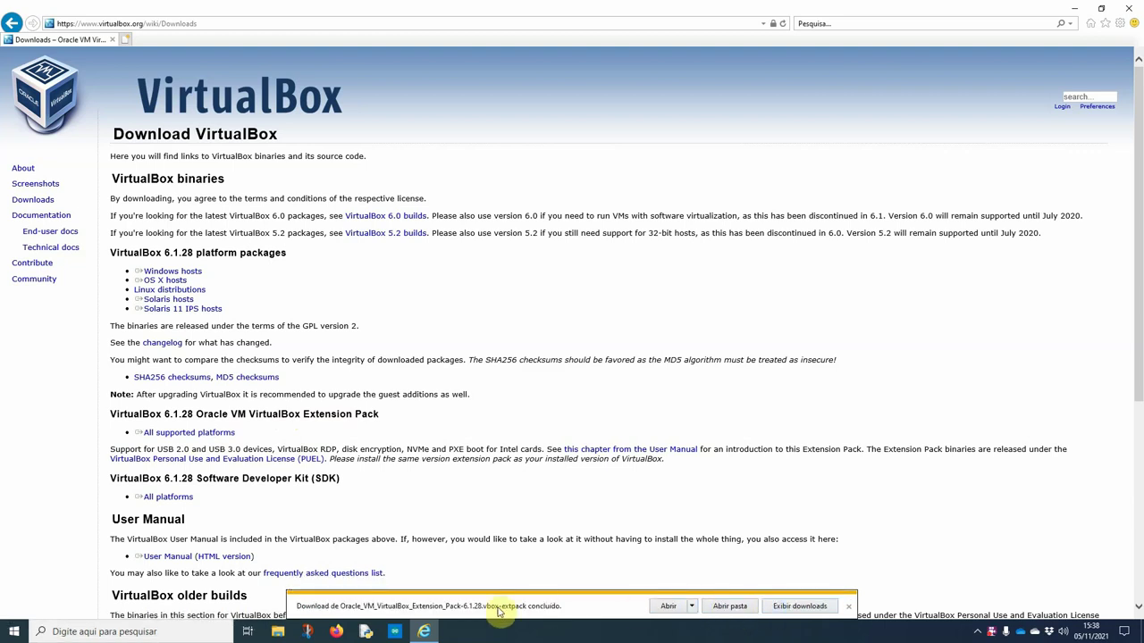
click(668, 607)
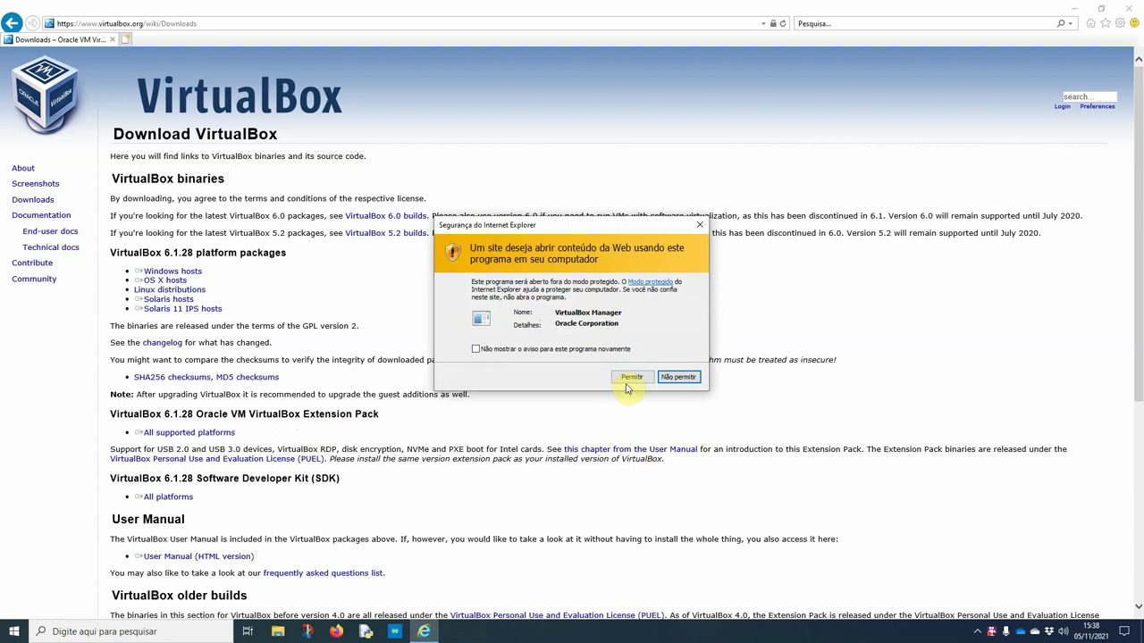
Let VirtualBox Manager open the file and upgrade the Extension Pack to 6.1.28, accepting its licence
click(630, 377)
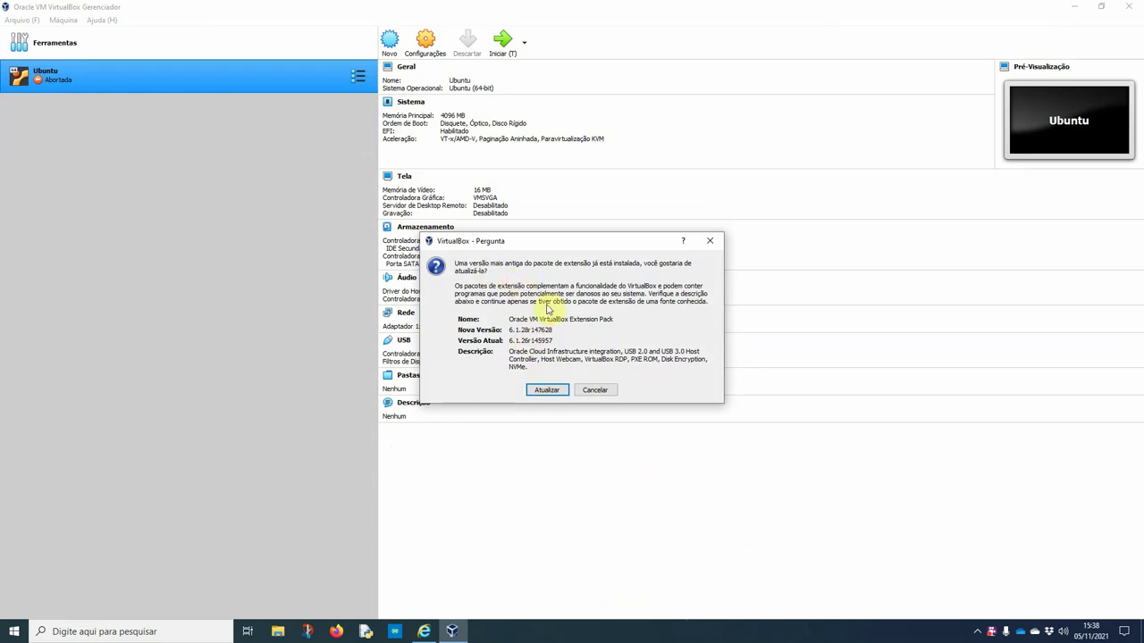
click(545, 391)
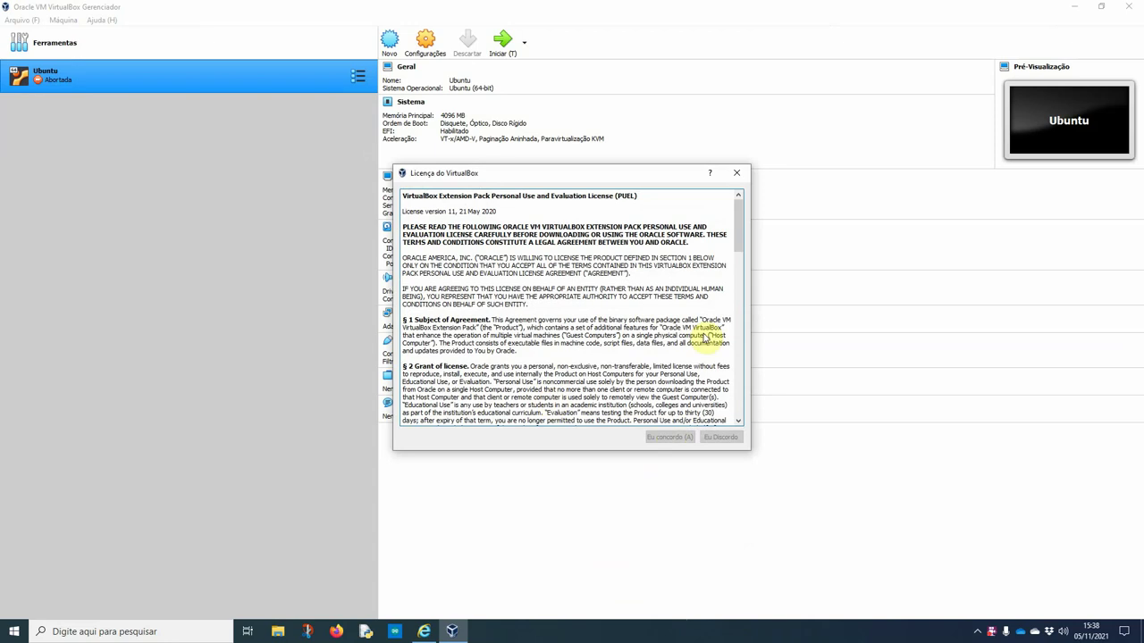
drag(737, 214, 740, 398)
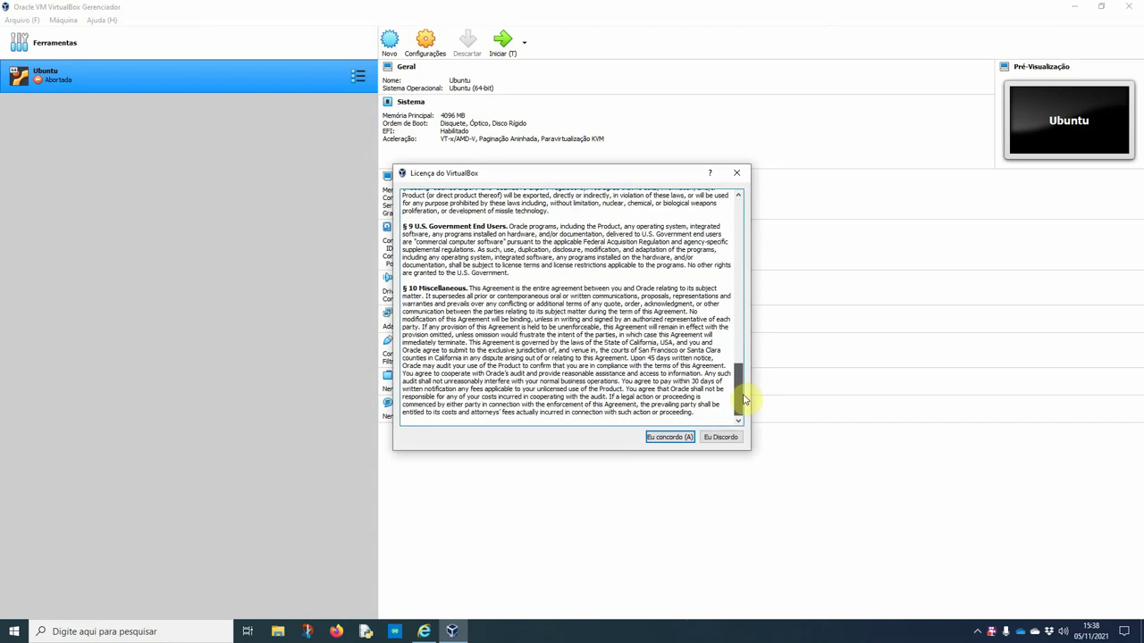
click(663, 437)
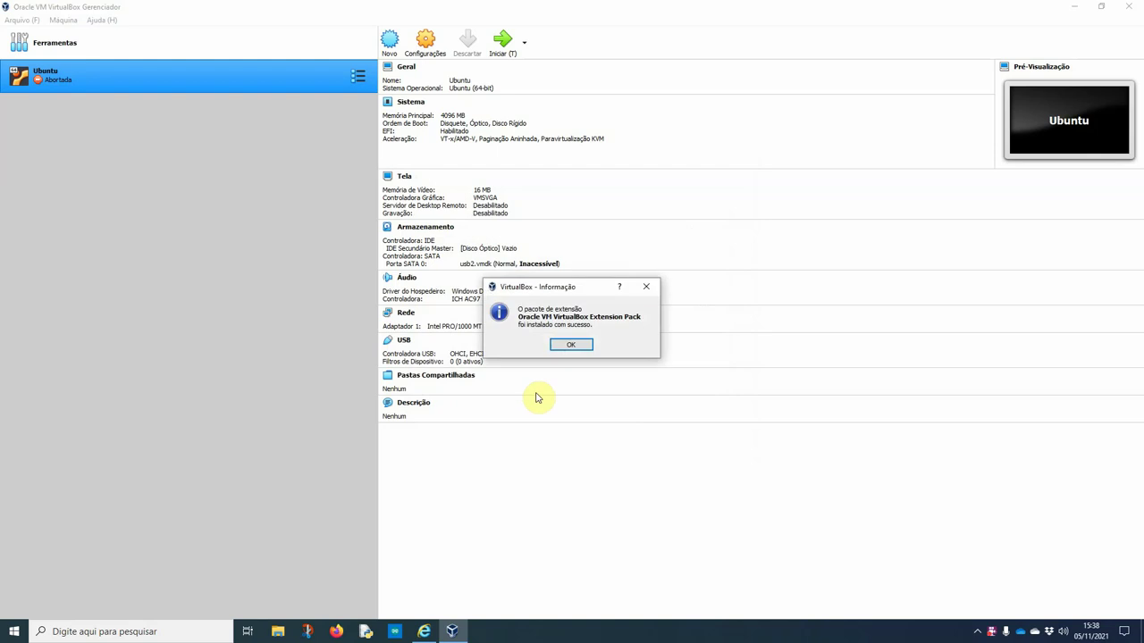
Remove the old Ubuntu machine, deleting all its files
click(570, 345)
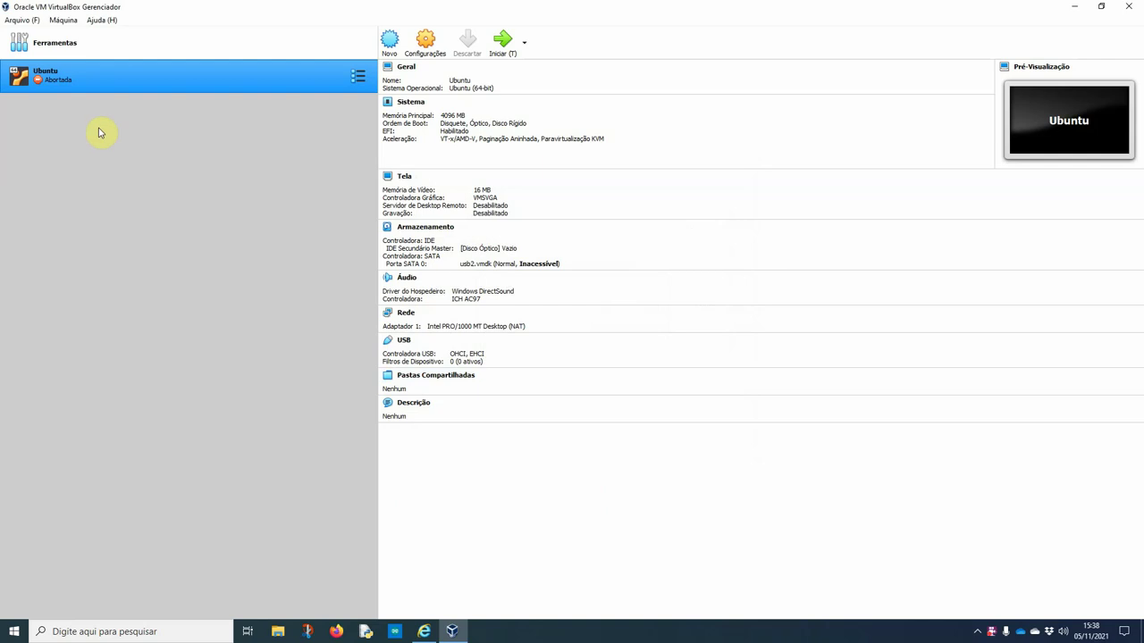
right_click(116, 85)
click(146, 143)
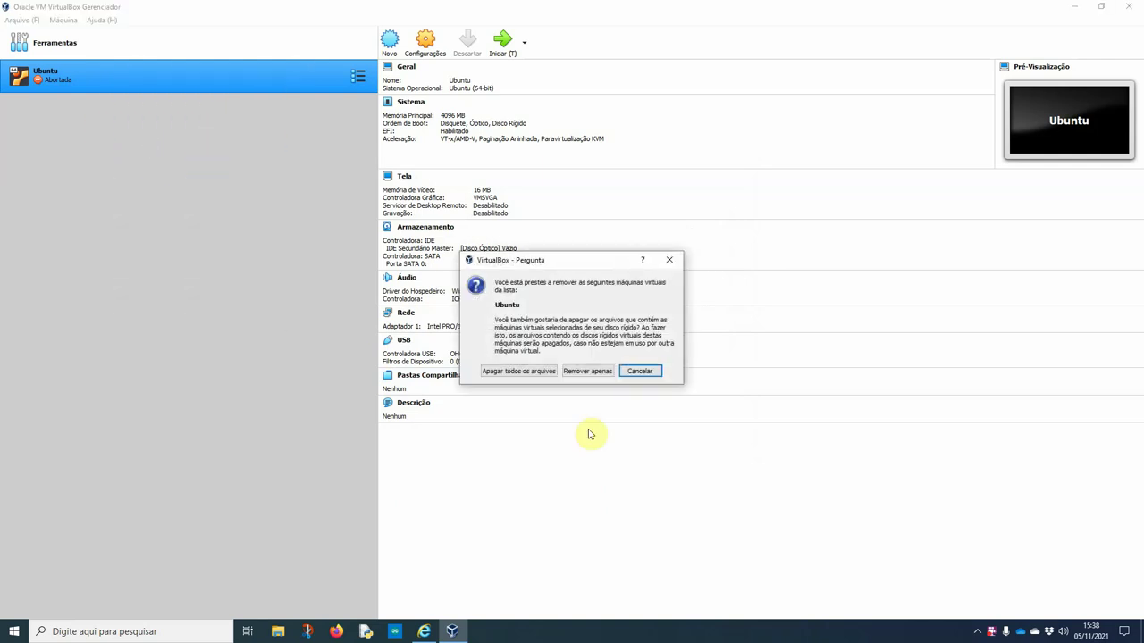
click(528, 372)
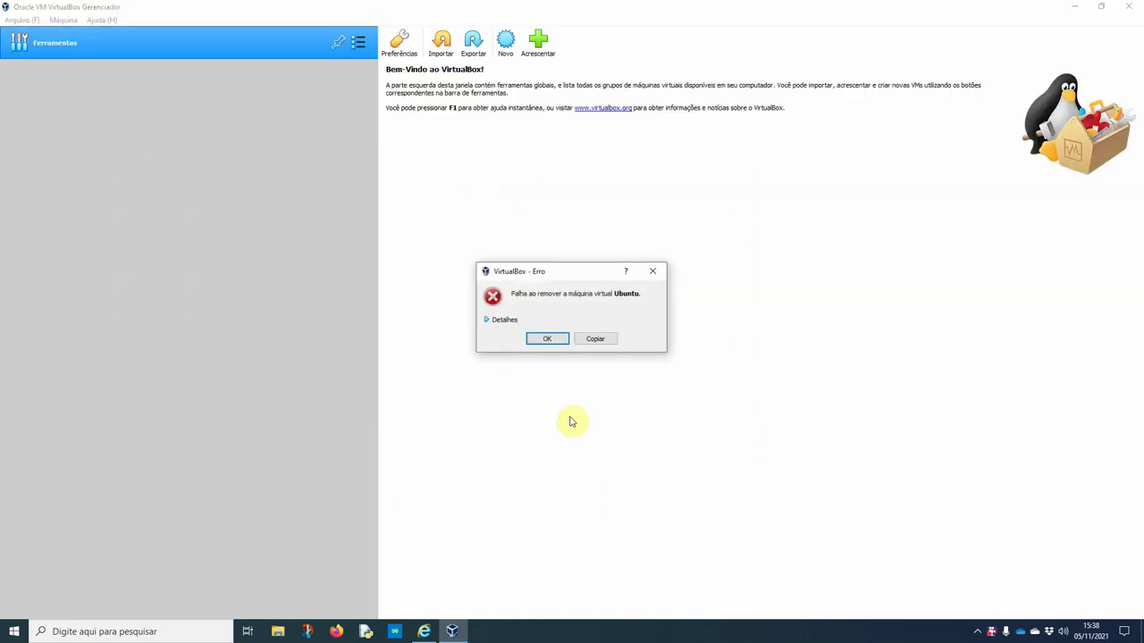
click(555, 339)
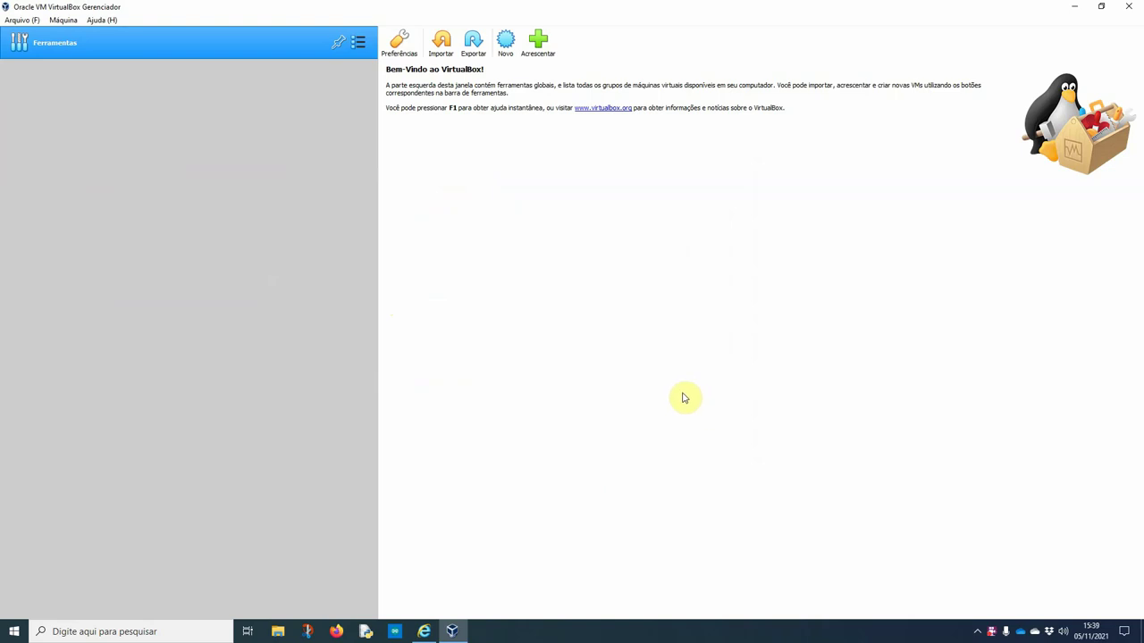
Start a new Linux Ubuntu (64-bit) machine named Ubuntu-Virtual, dismissing the folder-exists error
click(505, 52)
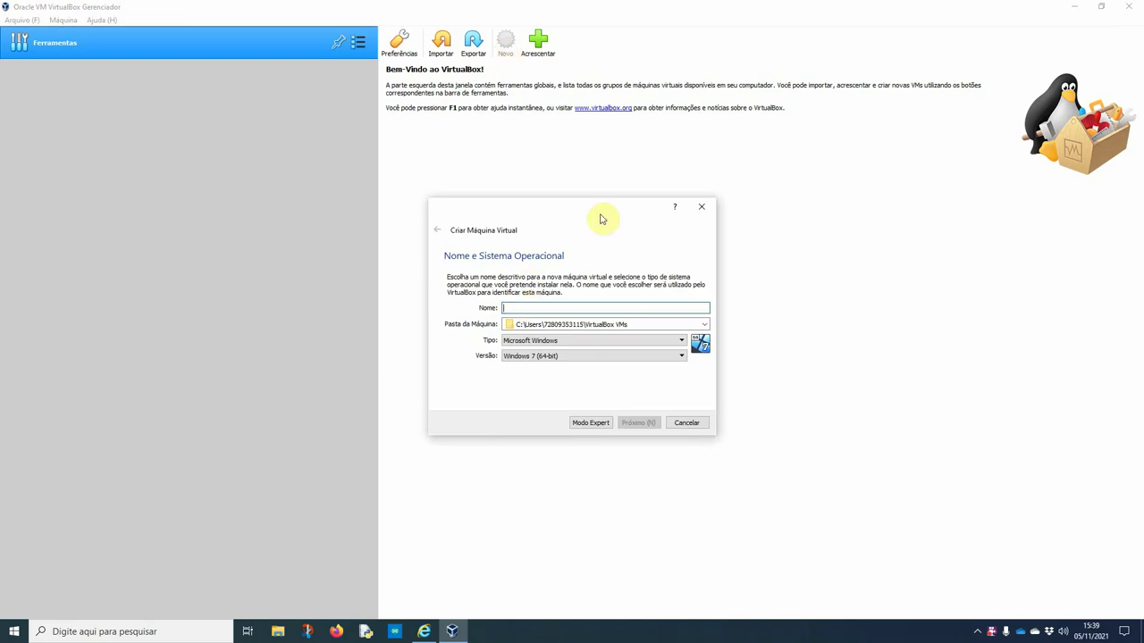
text(Ubuntu)
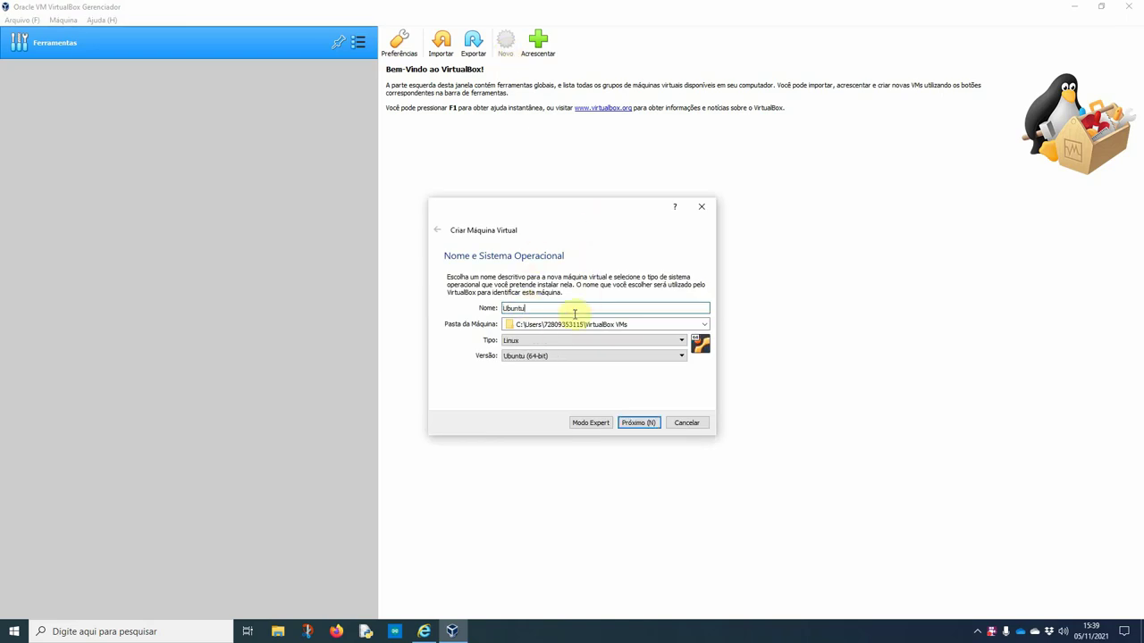
click(522, 344)
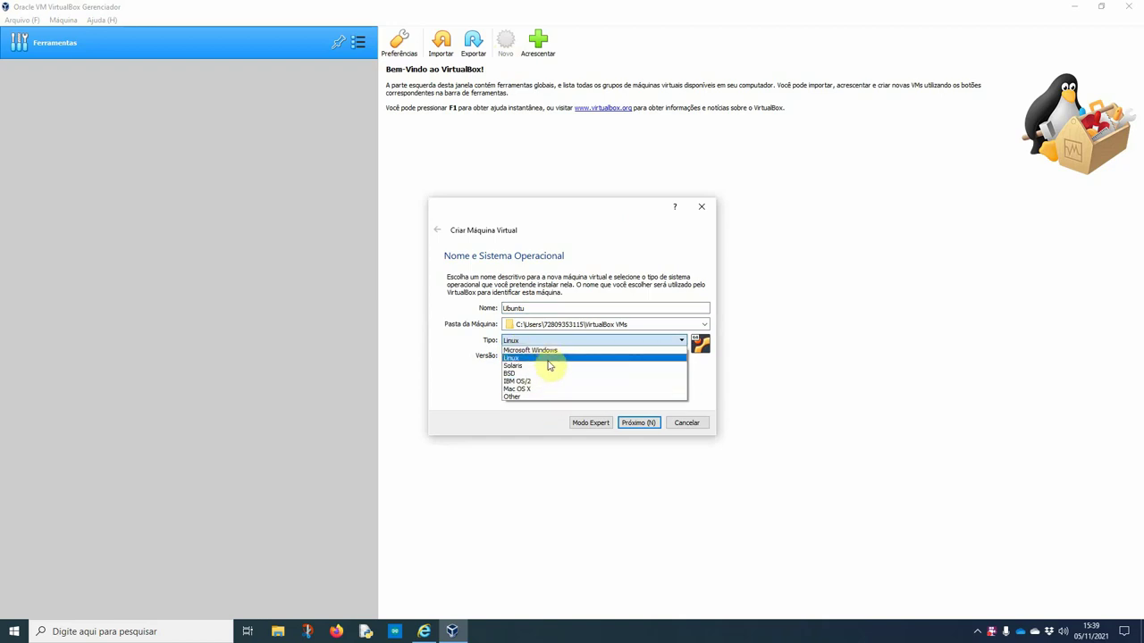
click(548, 358)
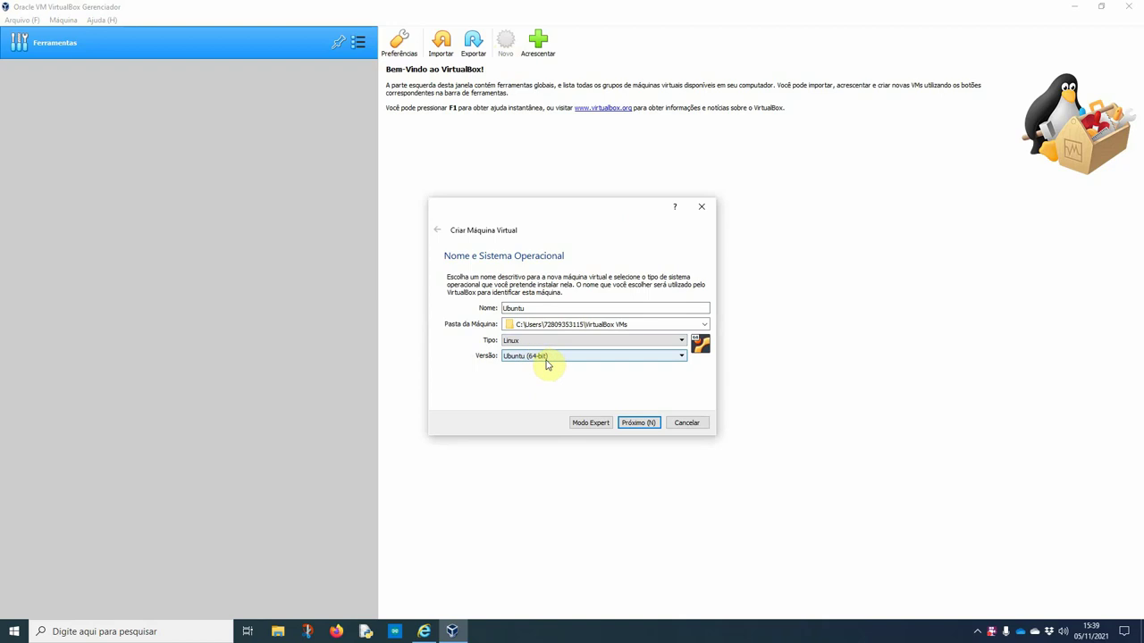
click(632, 425)
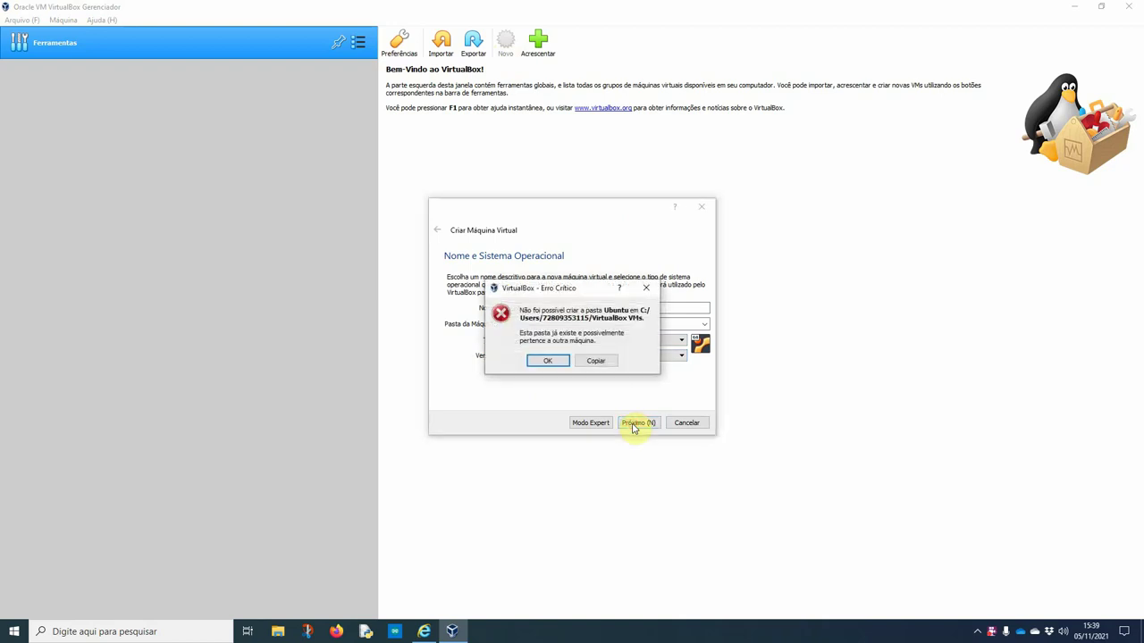
click(562, 364)
Correct the machine name, advance to the memory size step, and launch Task Manager
click(538, 307)
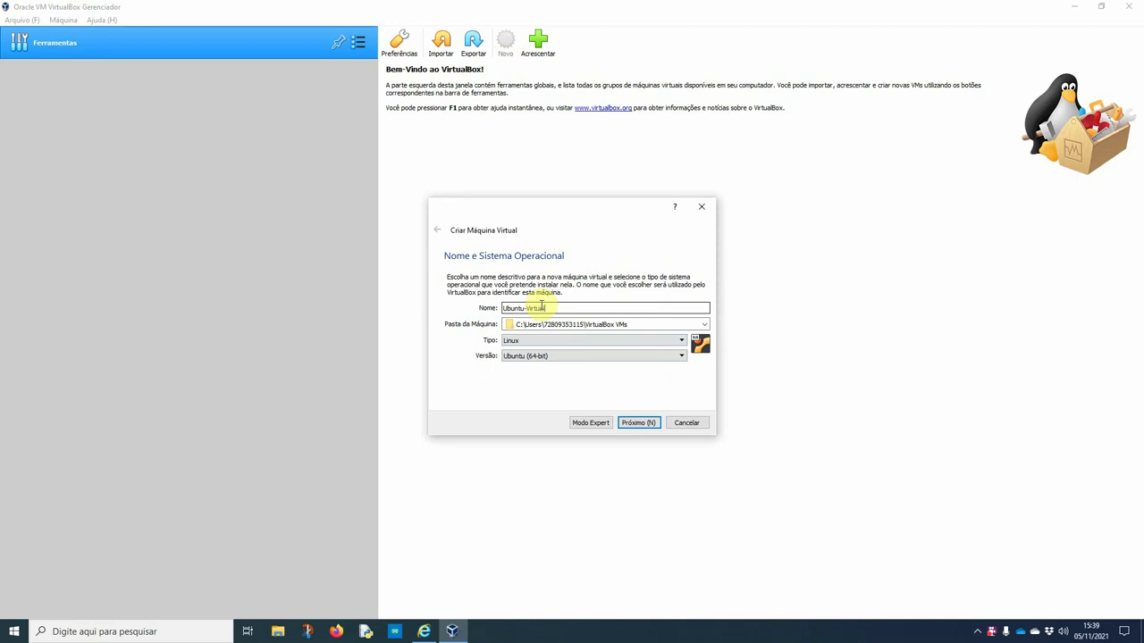
click(638, 422)
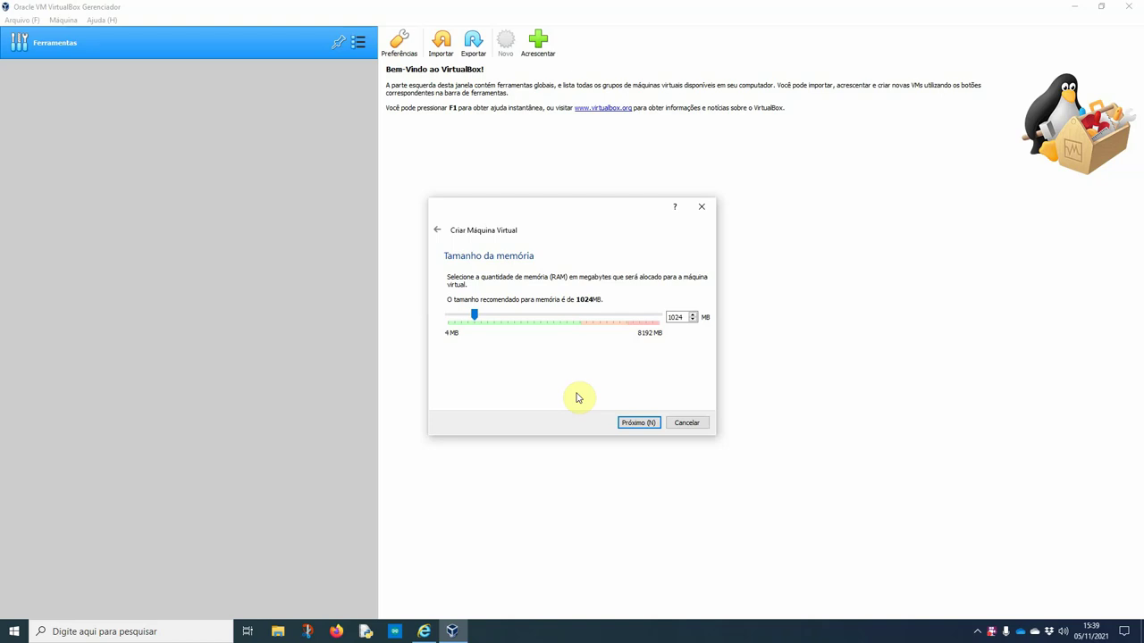
right_click(631, 629)
click(688, 566)
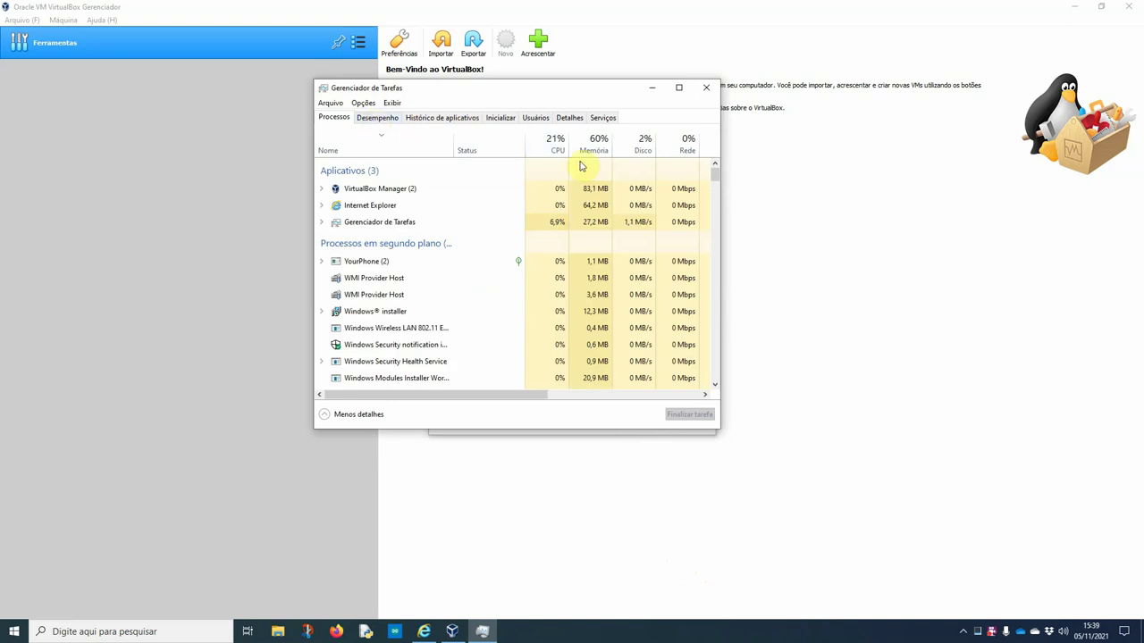
Show memory performance in Task Manager: 8,0 GB total, 4,6 GB in use, 3,1 GB available
click(375, 118)
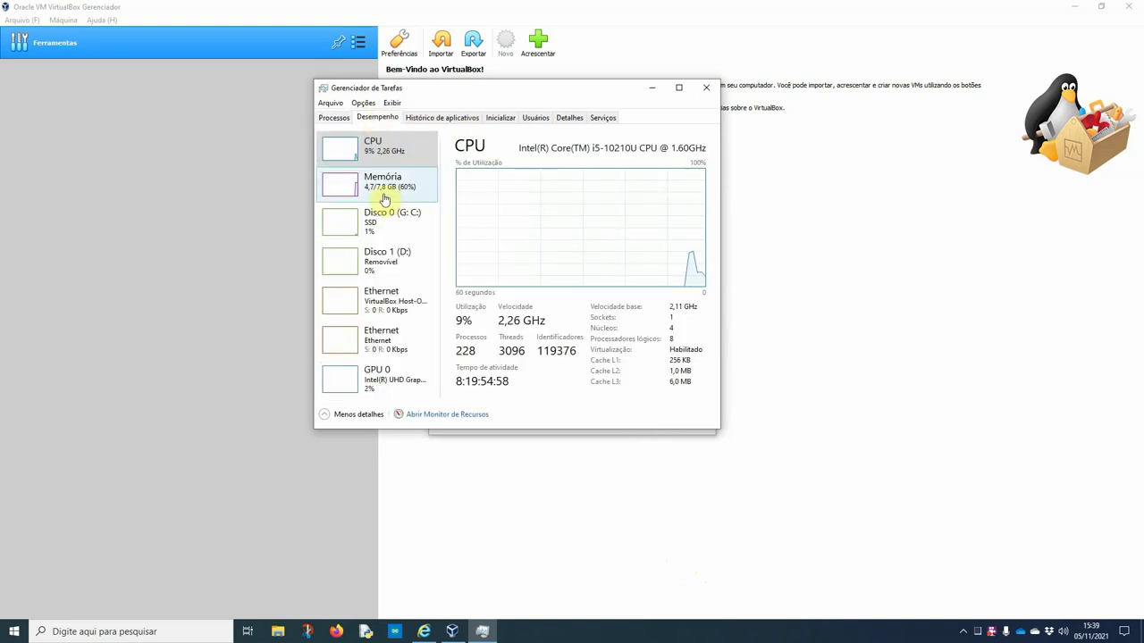
click(389, 196)
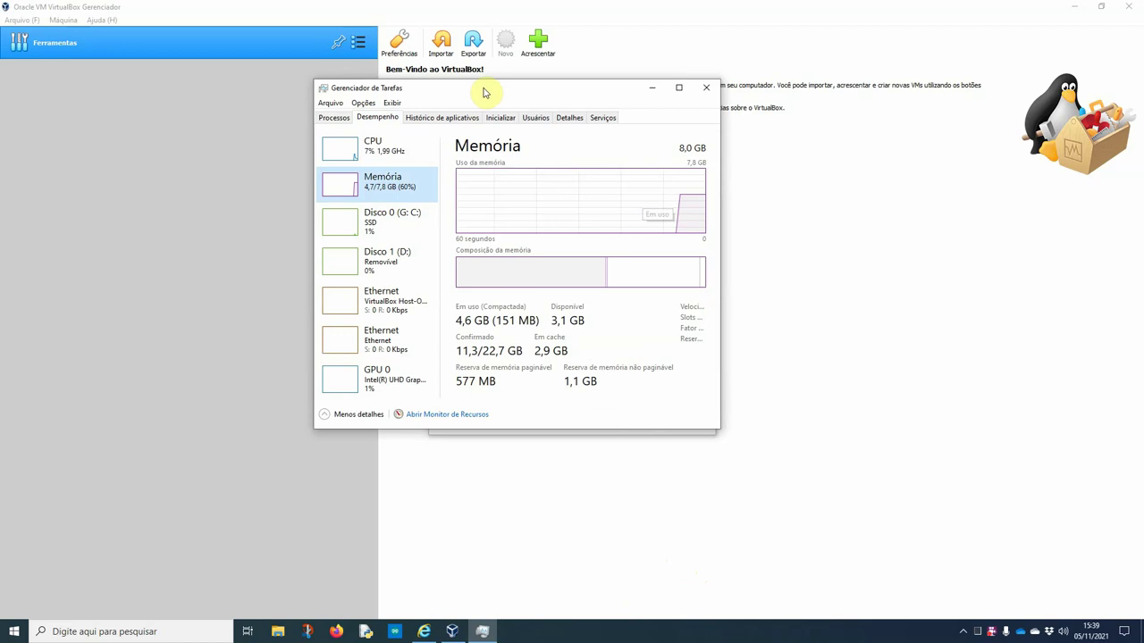
drag(485, 89, 657, 114)
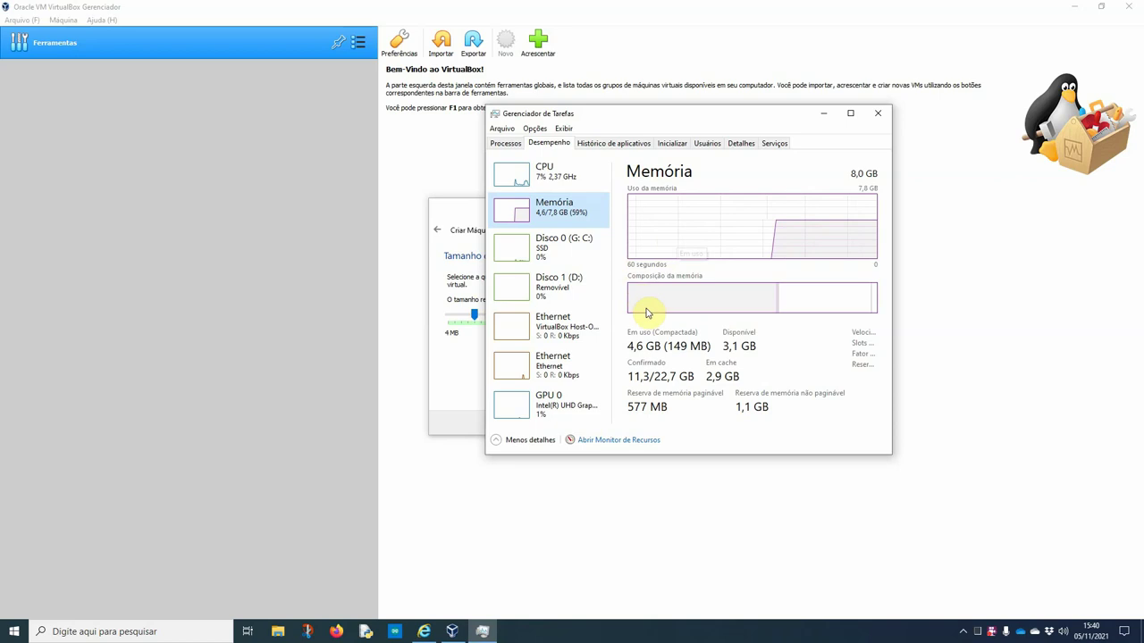
mouse_move(650, 312)
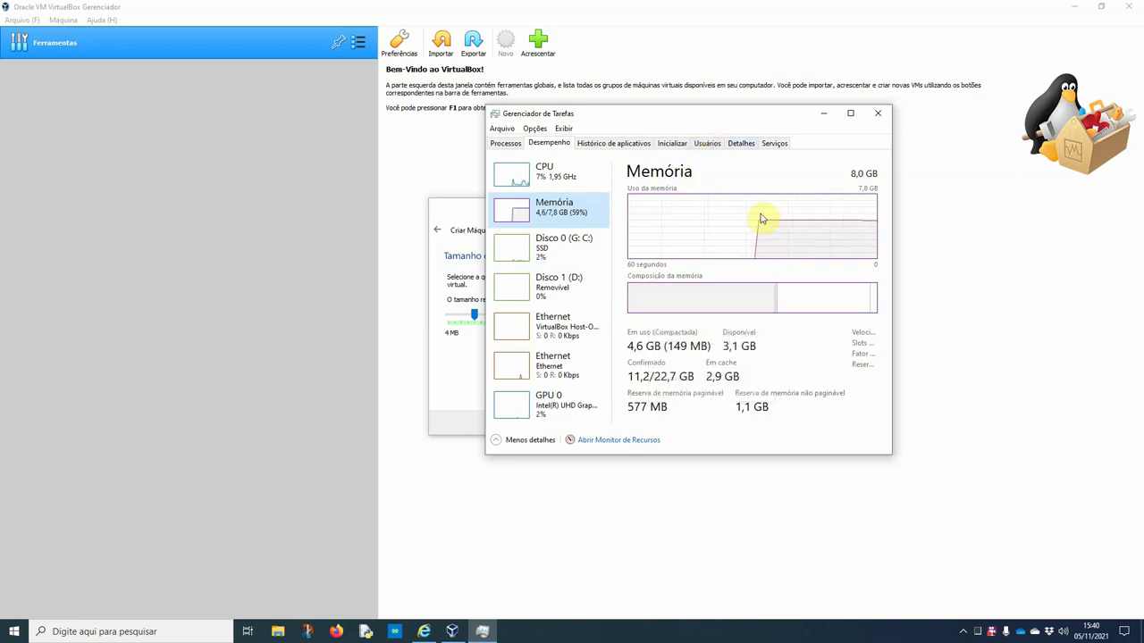
Close Task Manager, set memory to 2048 MB, and begin a new VDI virtual hard disk
click(875, 119)
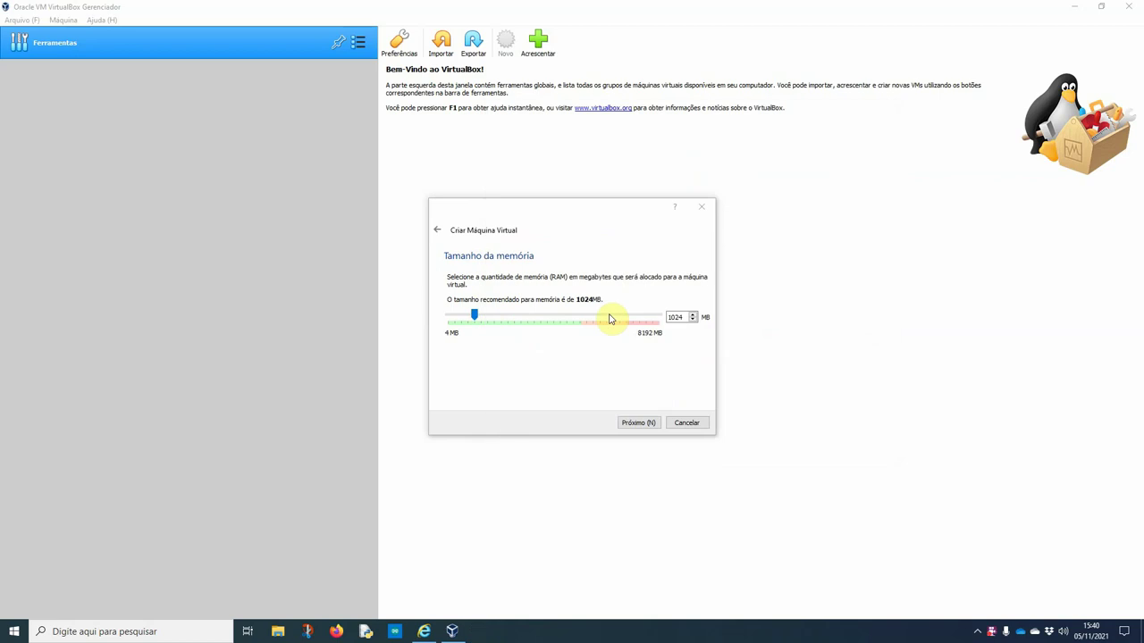
click(675, 316)
drag(675, 316, 679, 333)
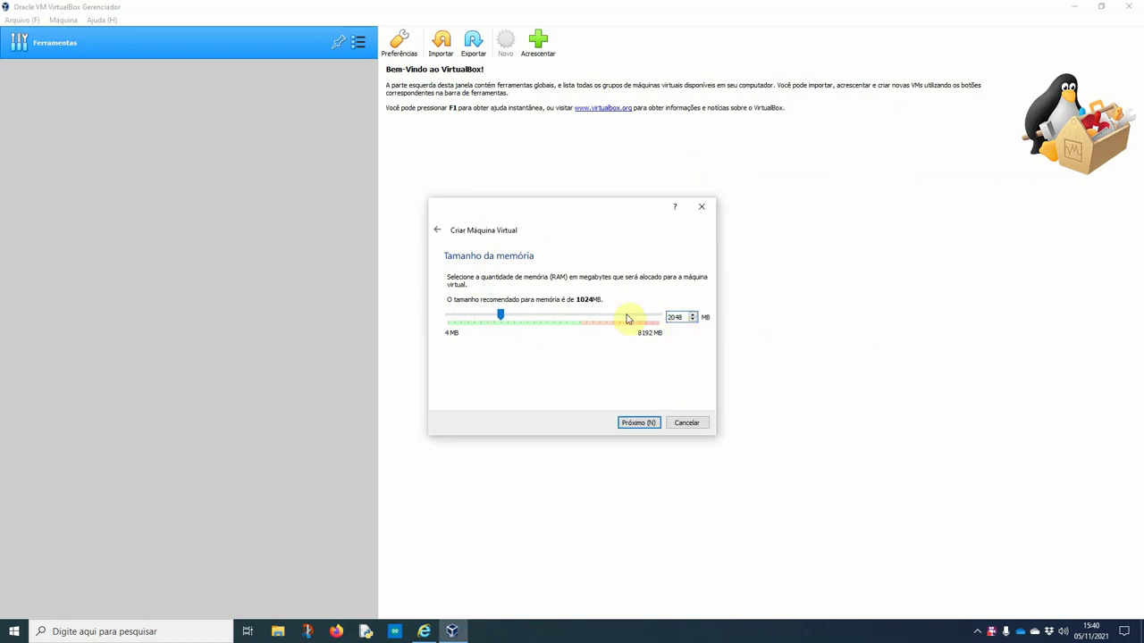
click(643, 423)
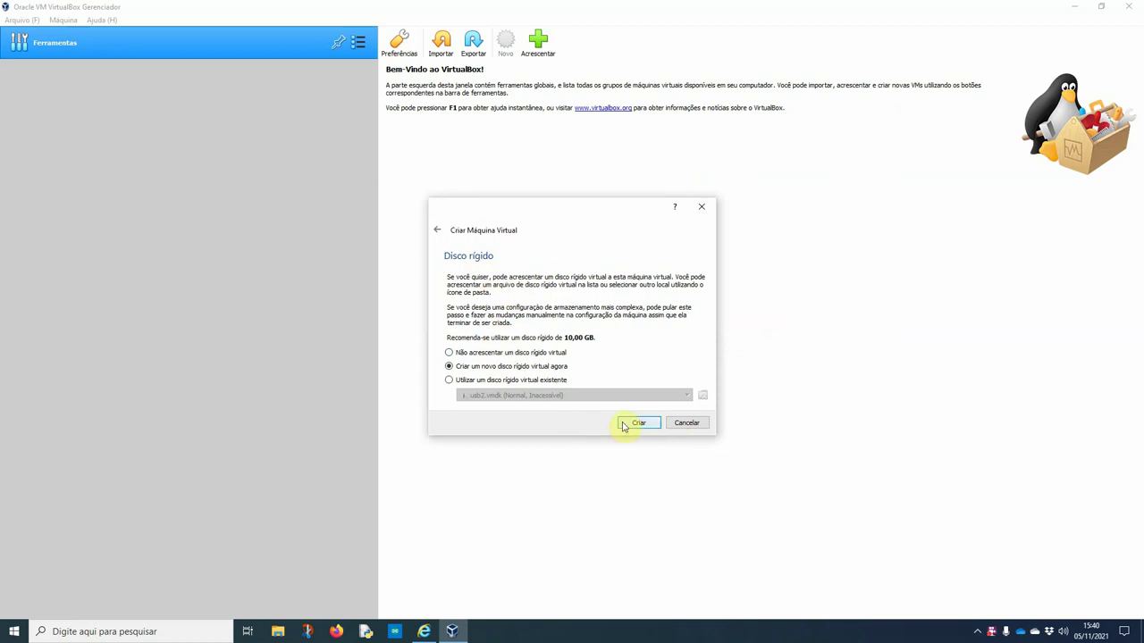
click(636, 422)
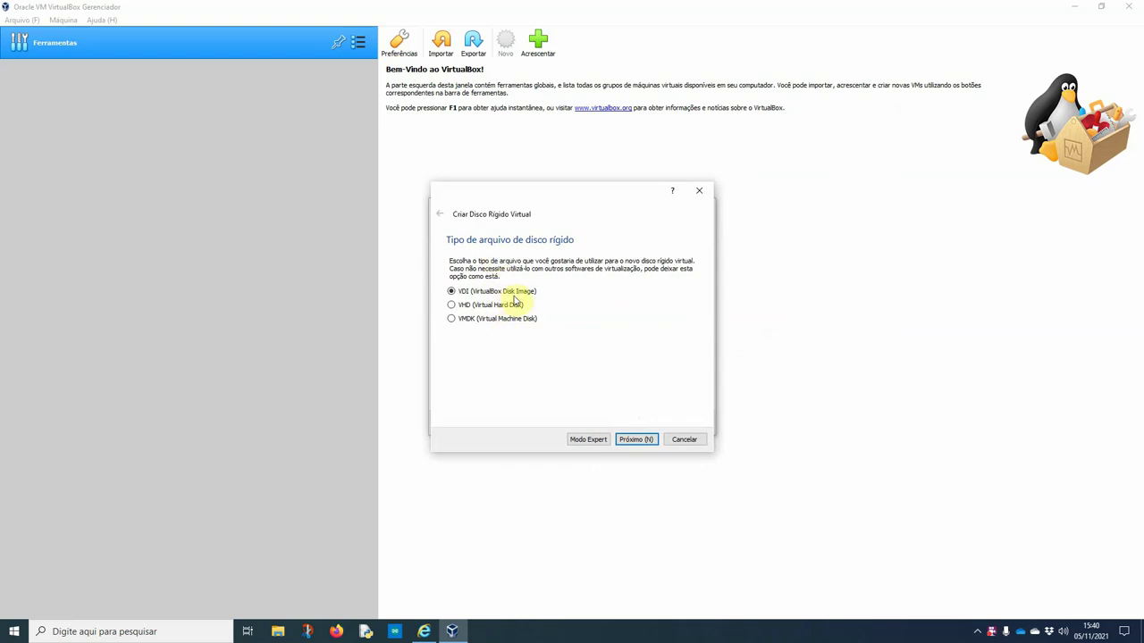
click(628, 440)
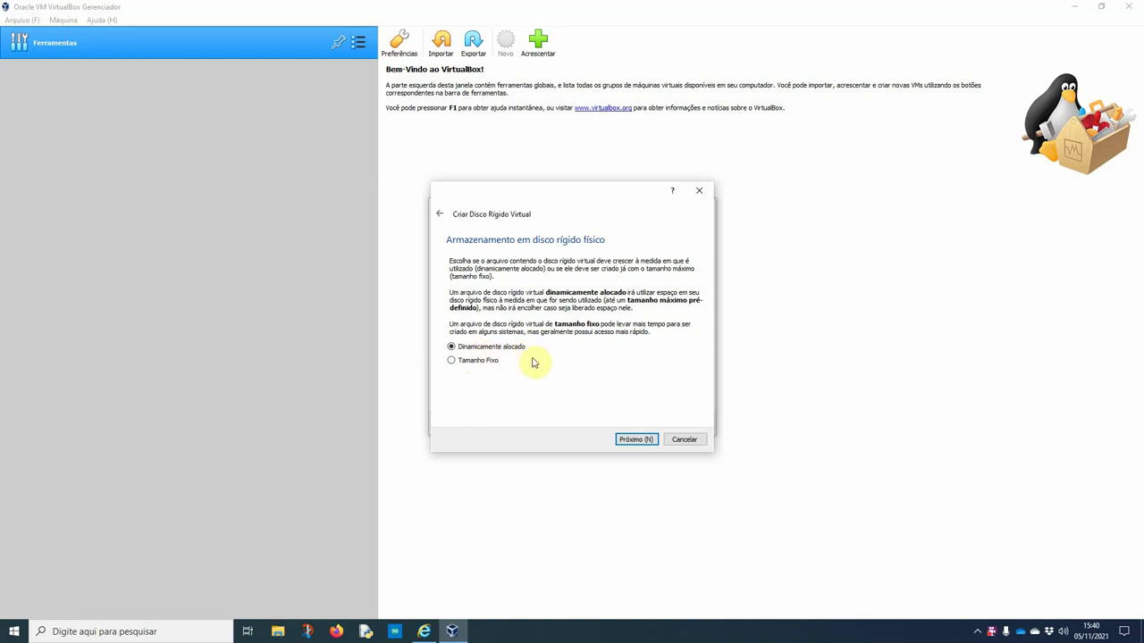
Keep dynamically allocated storage, set the disk size to 50,00 GB, and create the VM
click(630, 440)
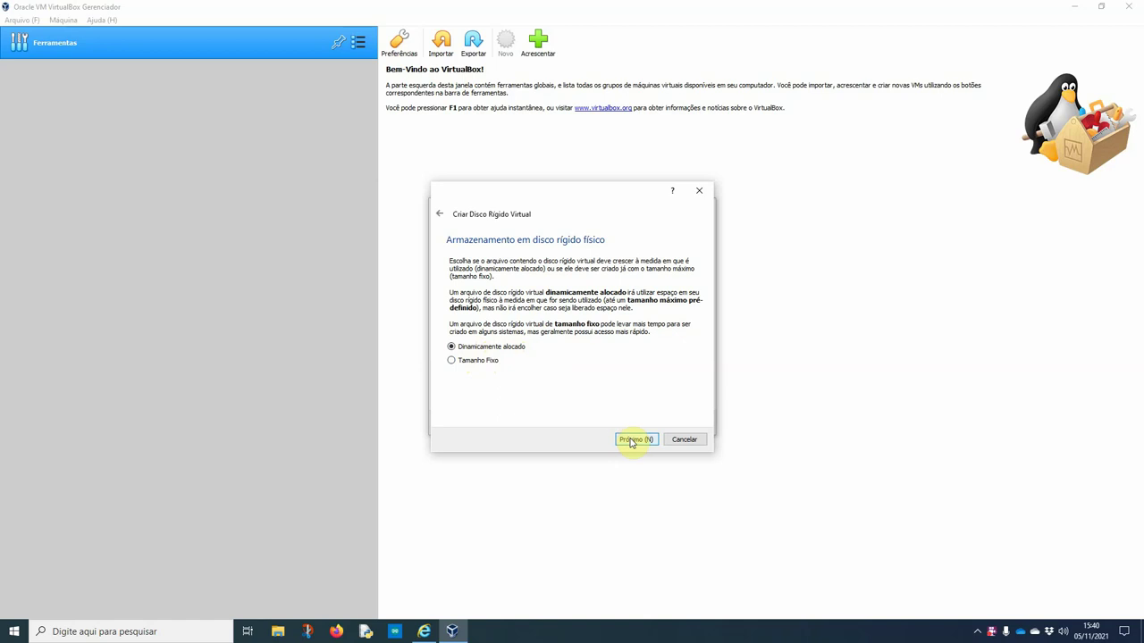
click(631, 439)
double_click(677, 325)
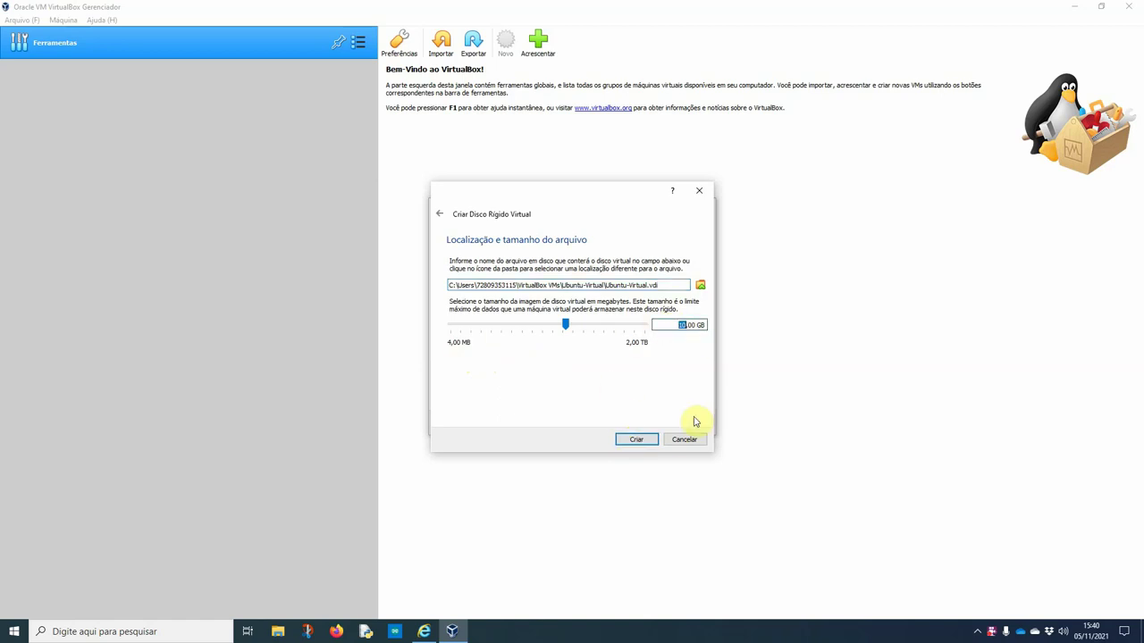
text(50)
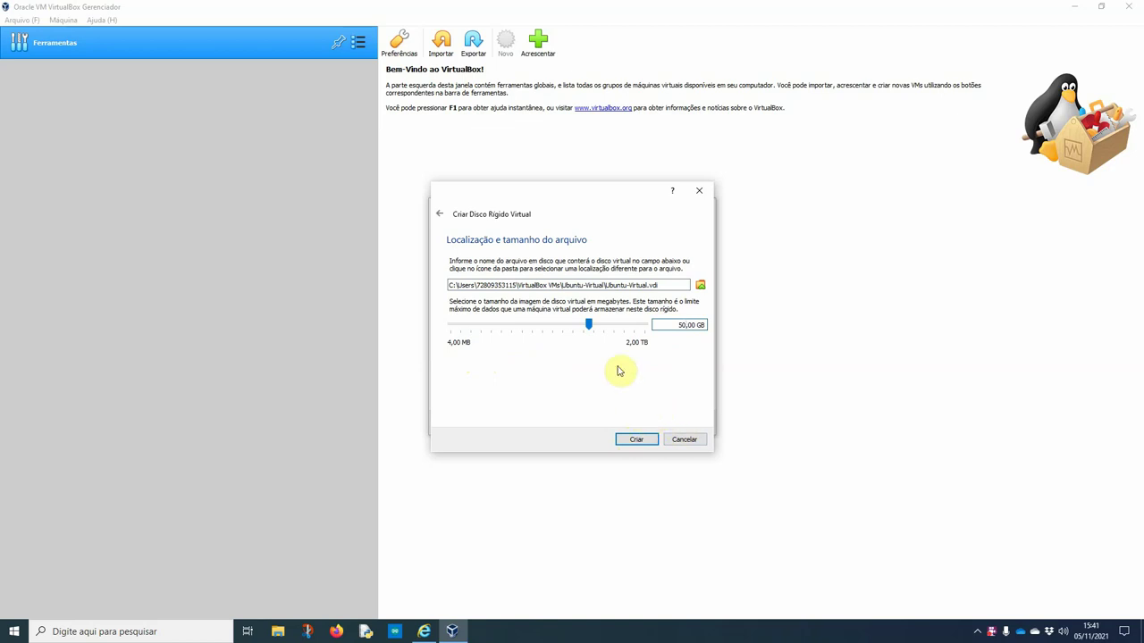
click(630, 443)
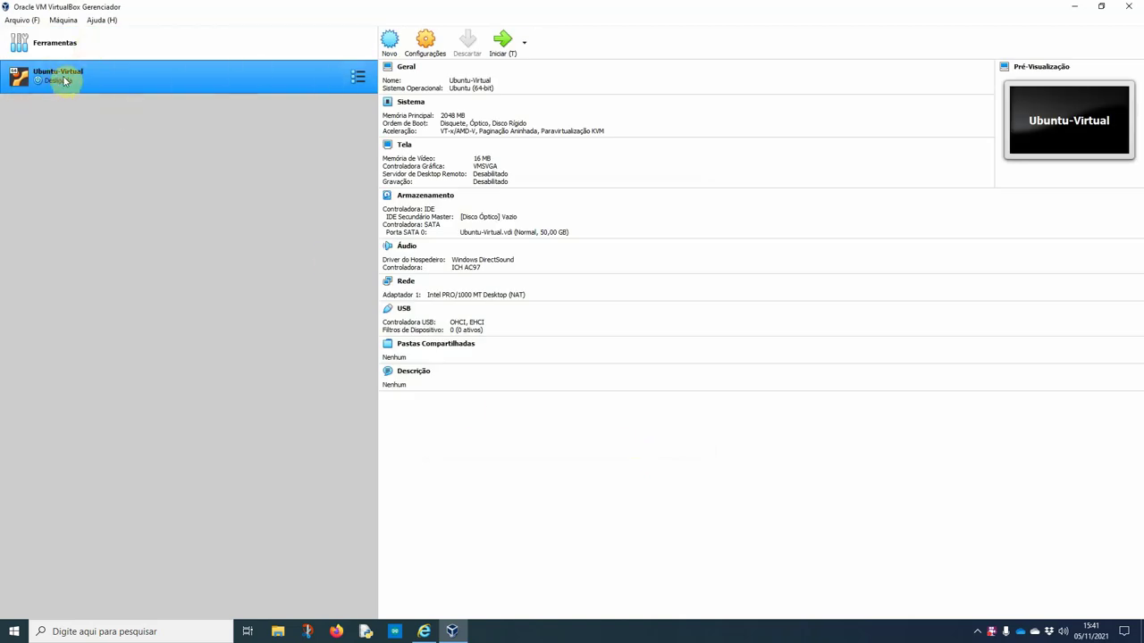
Start Ubuntu-Virtual and add ubuntu-20.04.3-desktop-amd64.iso from Downloads as a disc image
click(502, 45)
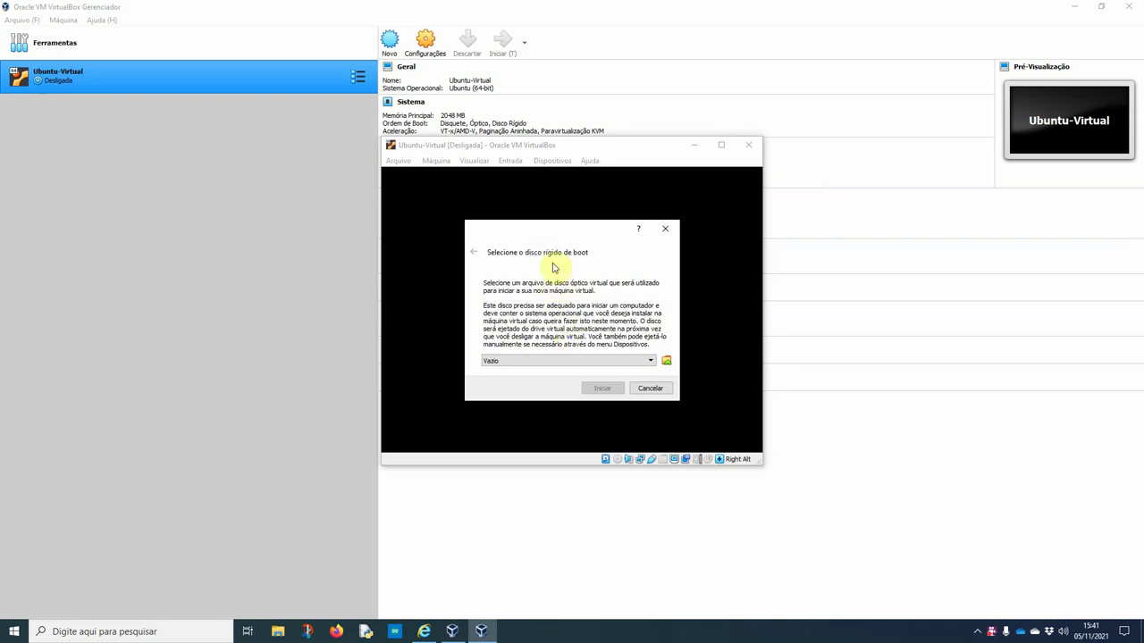
click(666, 362)
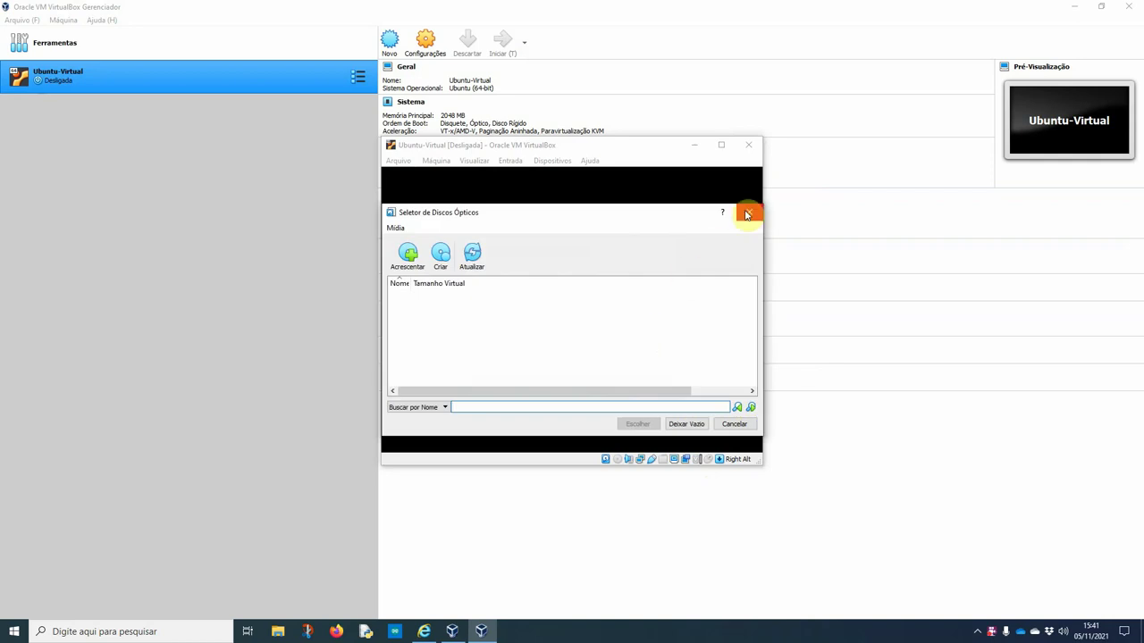
click(407, 256)
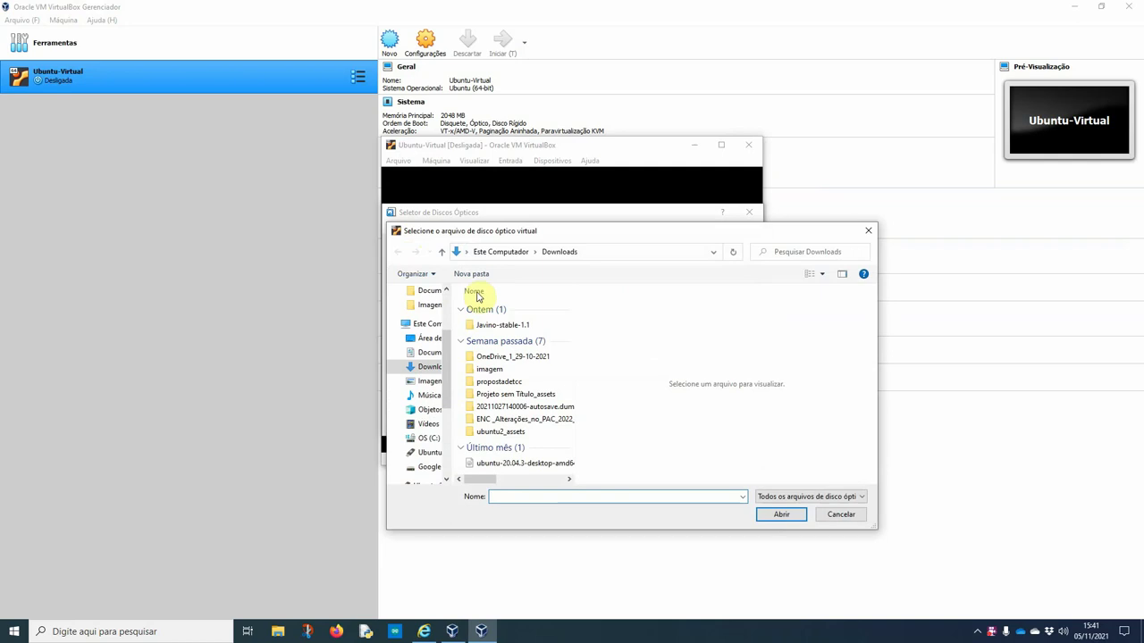
click(504, 464)
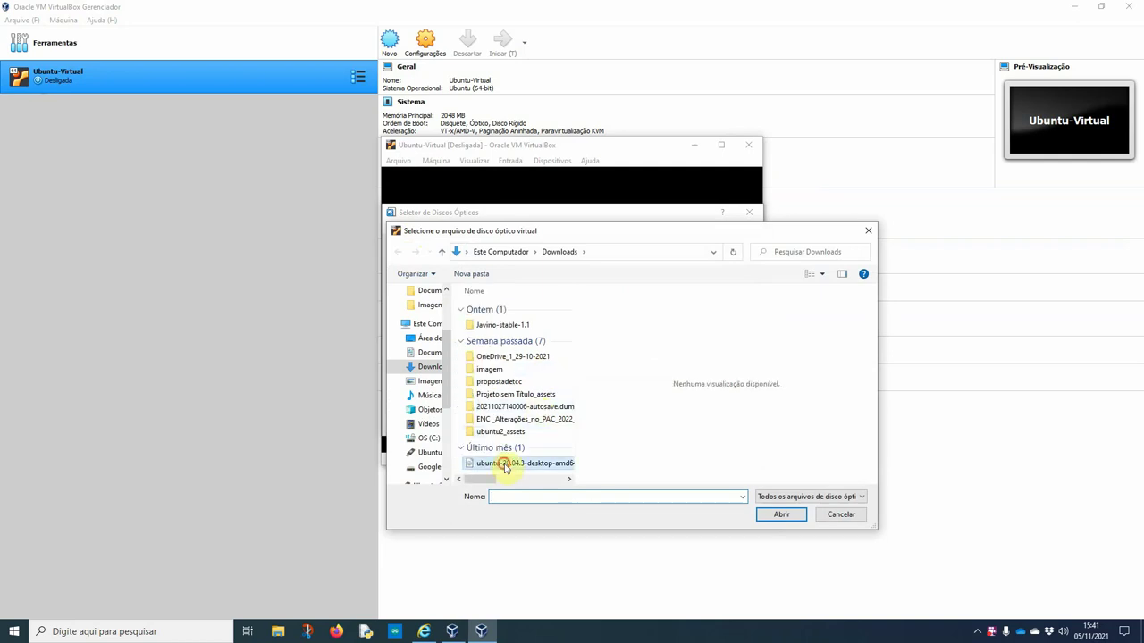
click(460, 341)
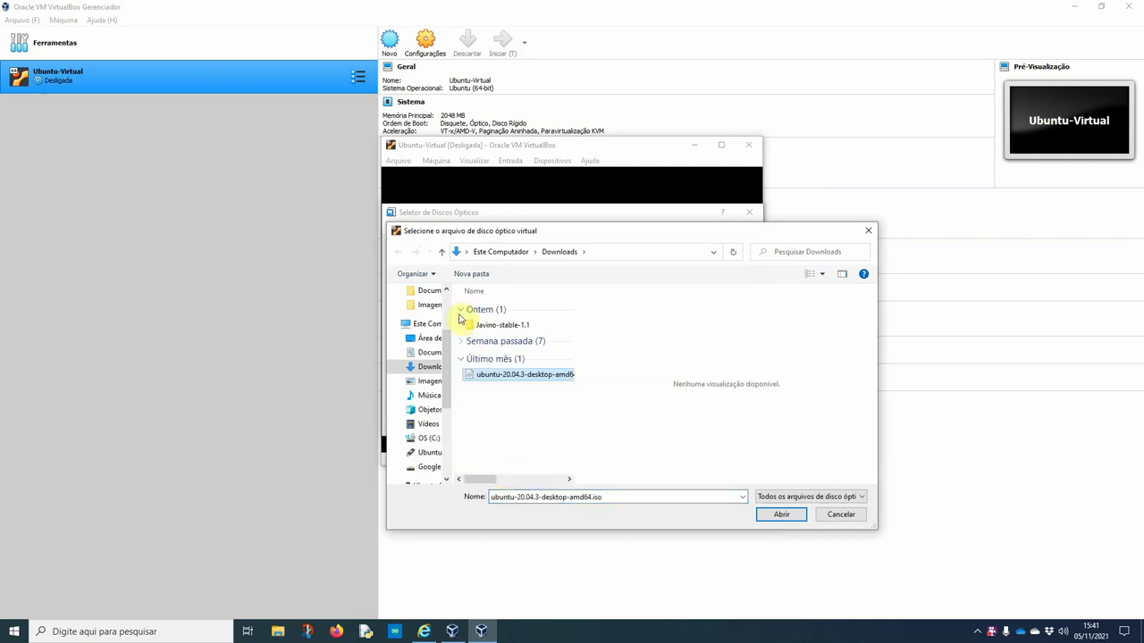
click(460, 309)
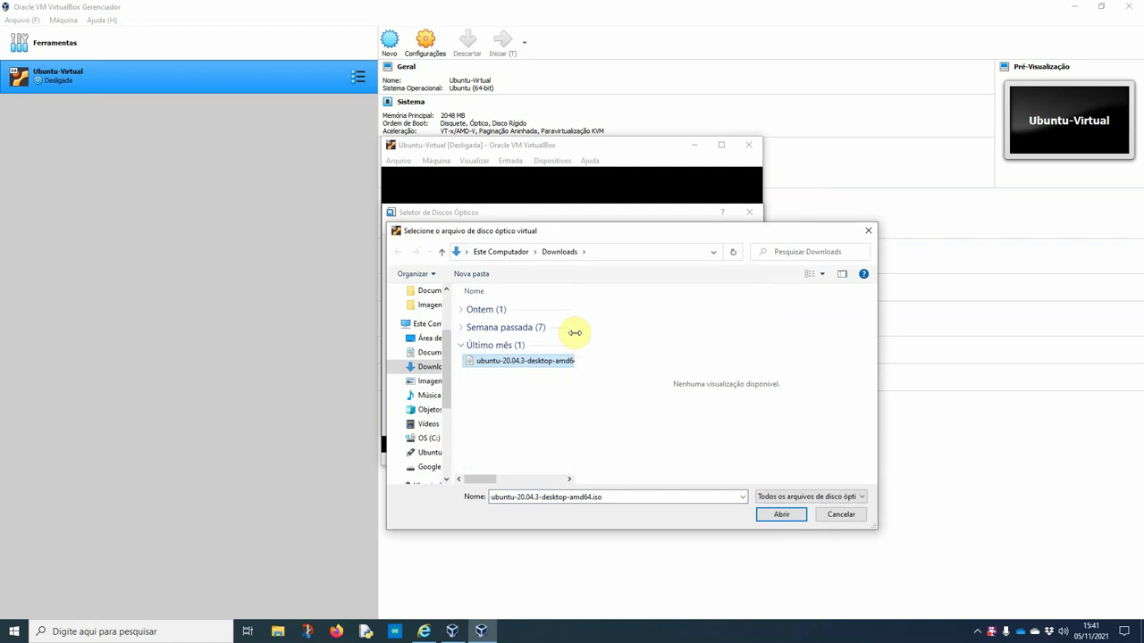
drag(574, 332, 640, 331)
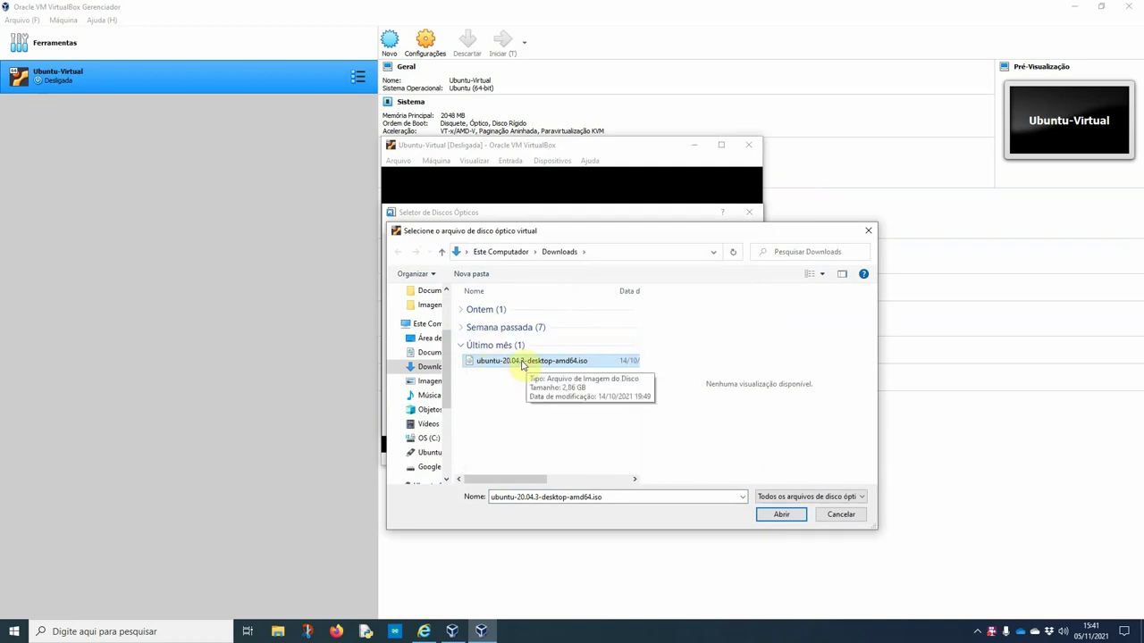
Choose the Ubuntu 20.04.3 ISO as the boot disk and start the VM
click(780, 516)
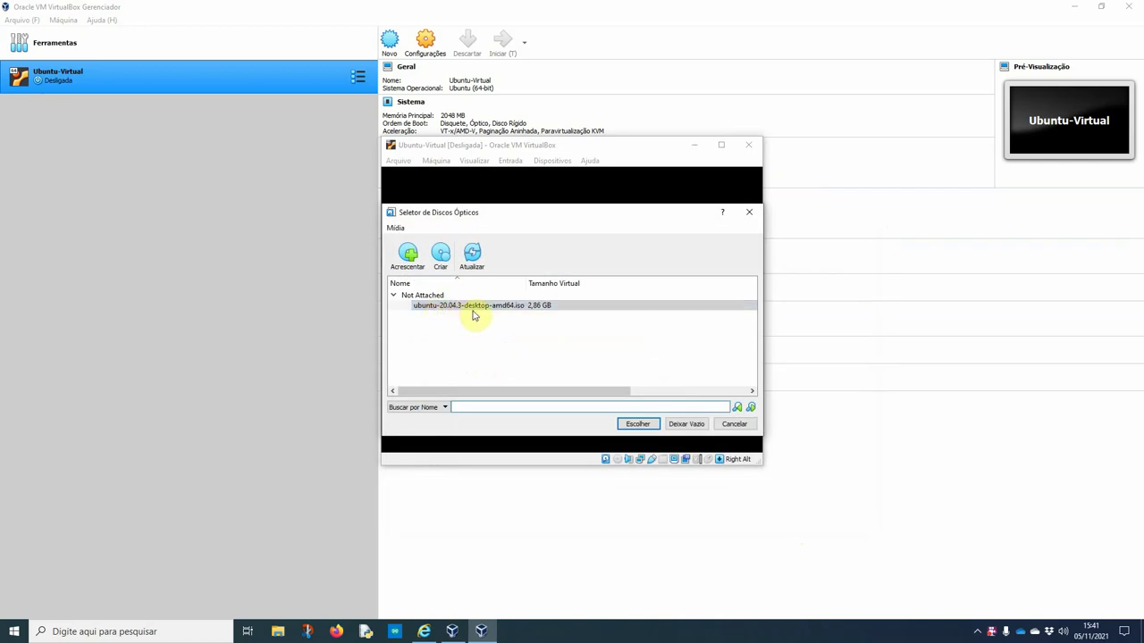
click(640, 428)
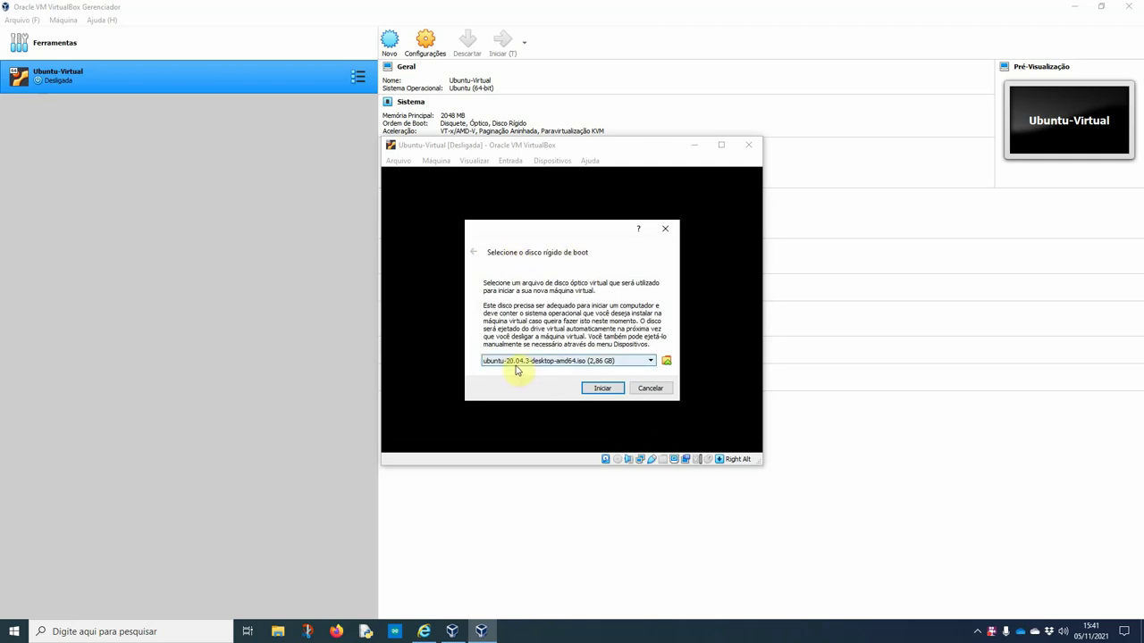
click(597, 391)
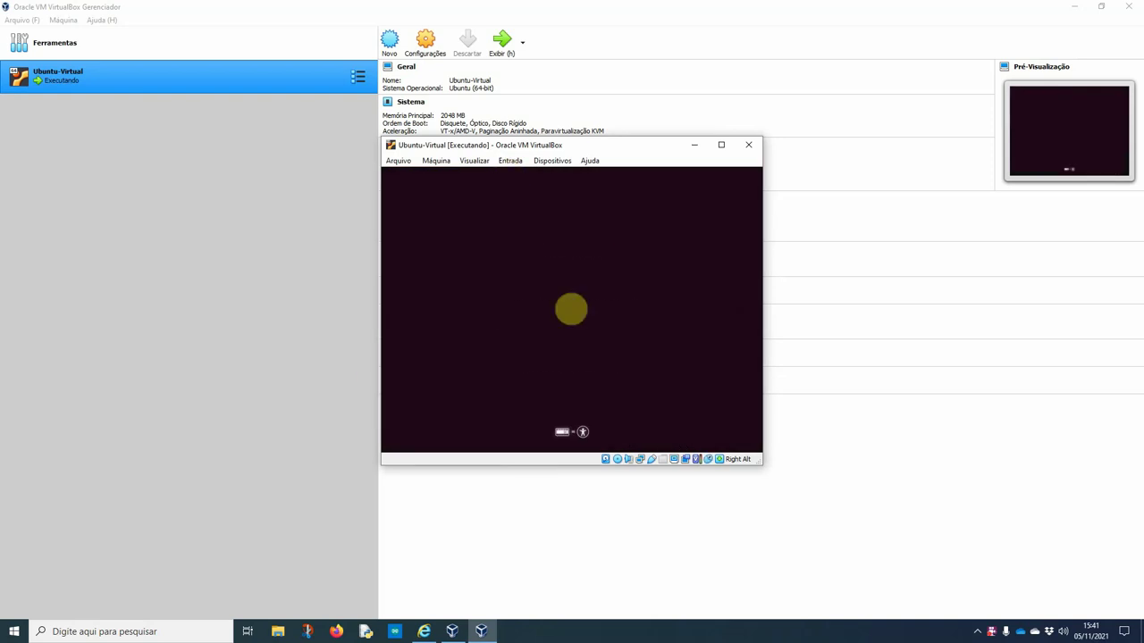
Switch the boot menu language to Português do Brasil
click(571, 309)
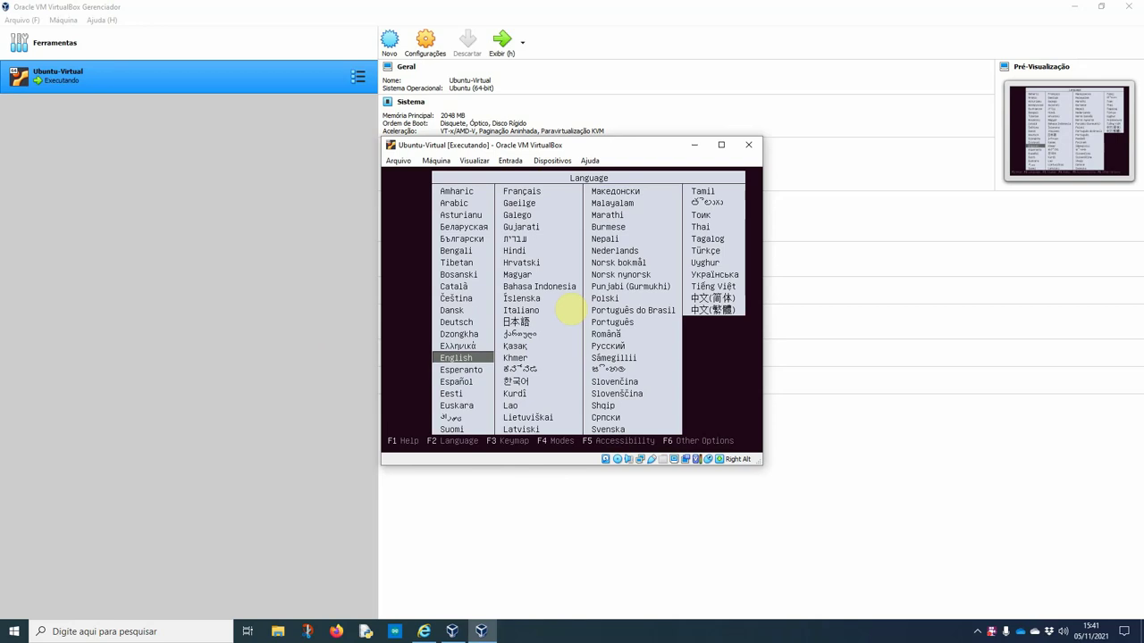
key(Down)
key(Up)
key(Up)
key(Up)
key(Up)
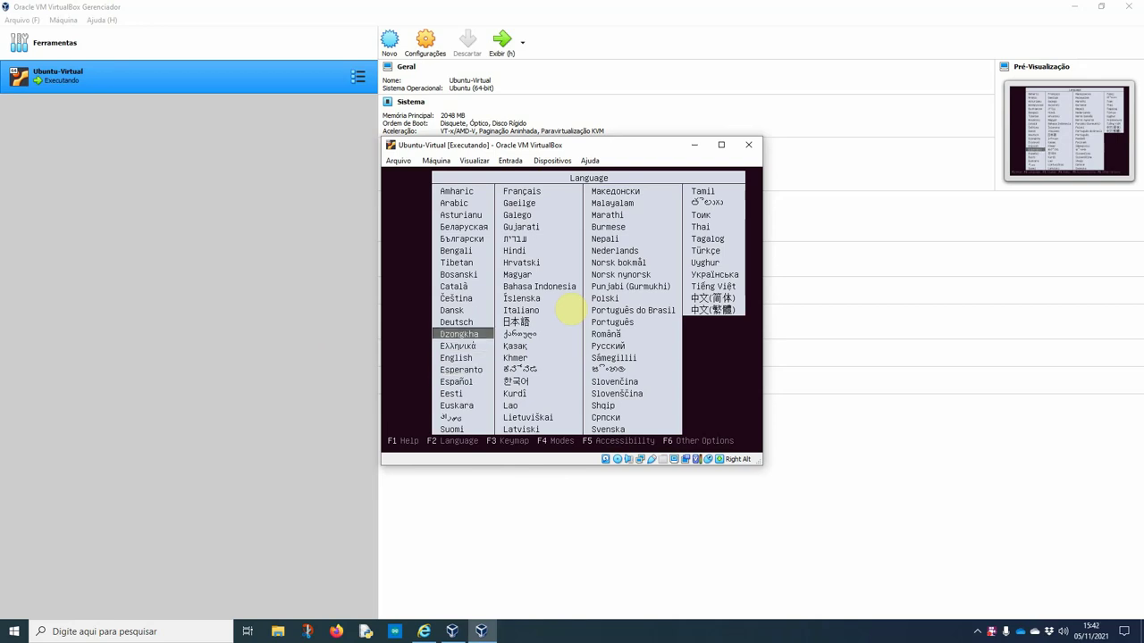
key(Right)
key(Right)
key(Up)
key(Return)
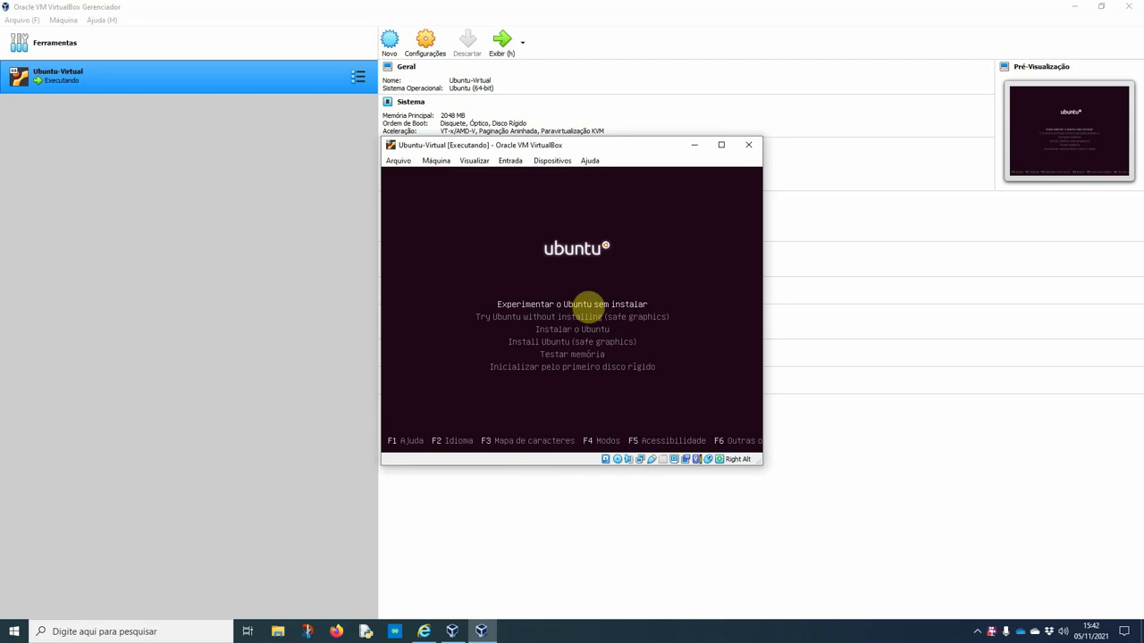
Highlight the 'Instalar o Ubuntu' boot option
key(Down)
key(Up)
key(Down)
key(Down)
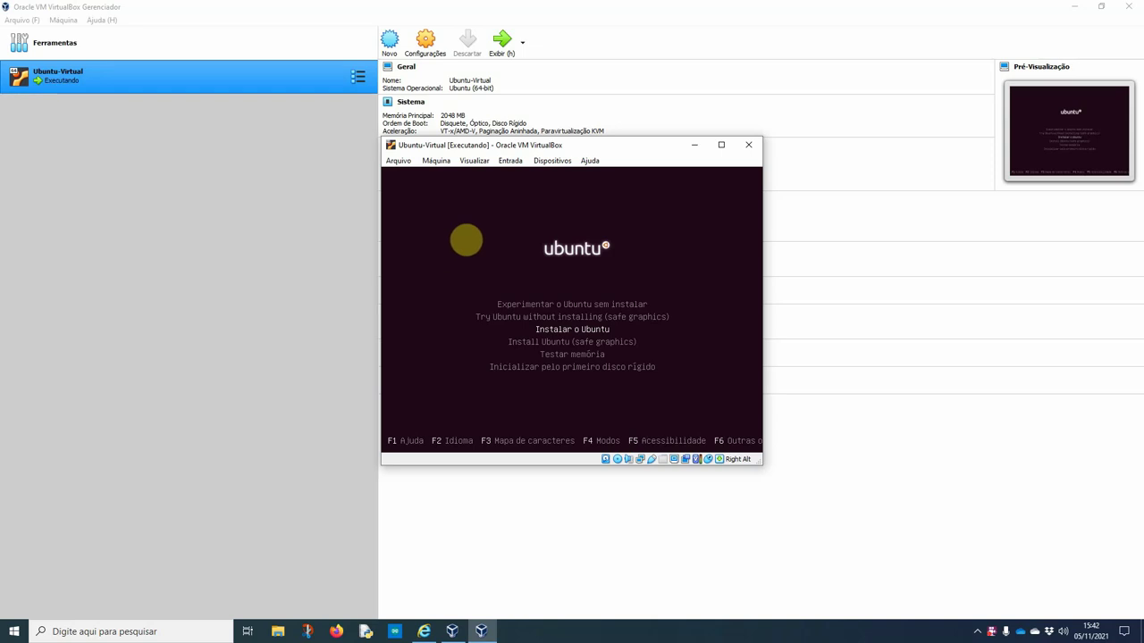
Switch the VM to full screen, boot 'Instalar o Ubuntu' and skip the disc check
click(462, 161)
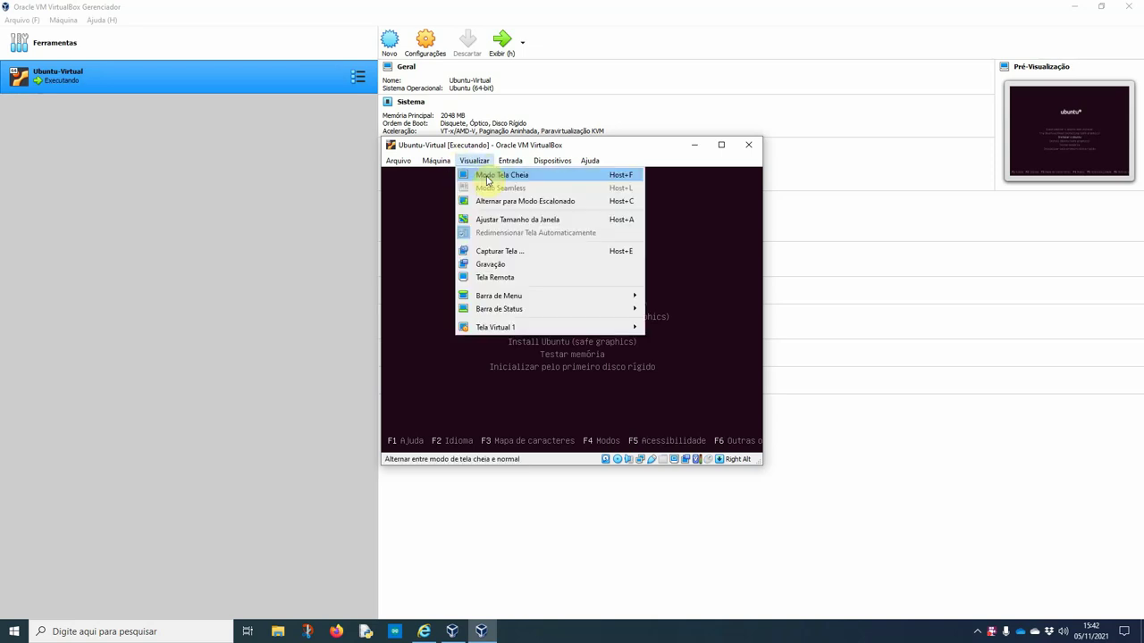
click(488, 176)
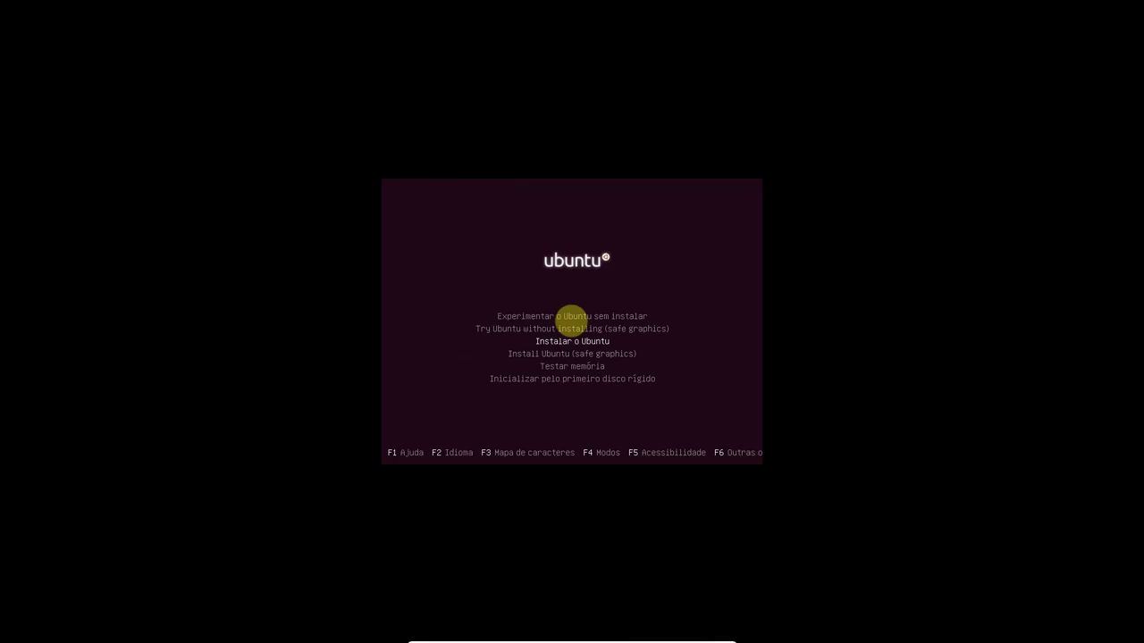
key(Return)
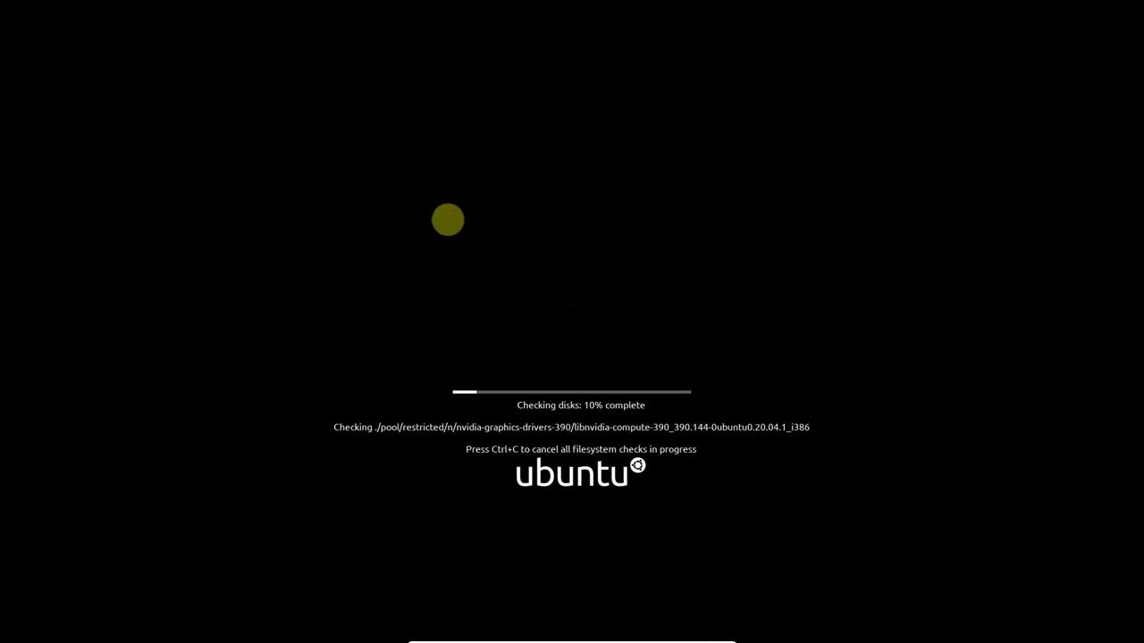
key(ctrl+c)
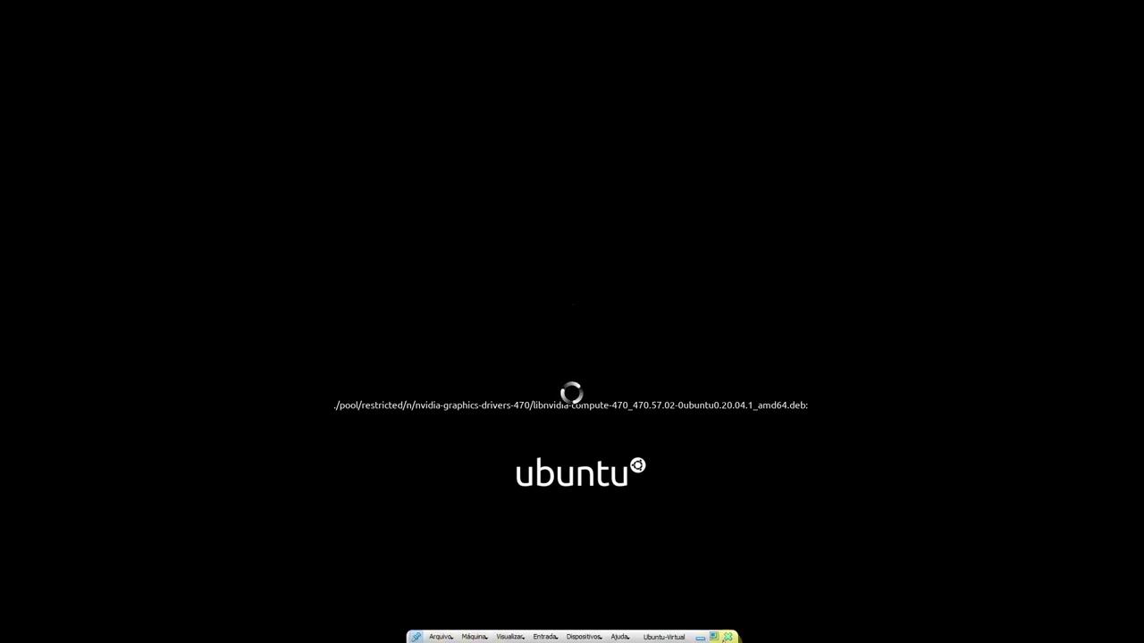
Leave full-screen mode and maximize the VM window while the installer loads
click(713, 637)
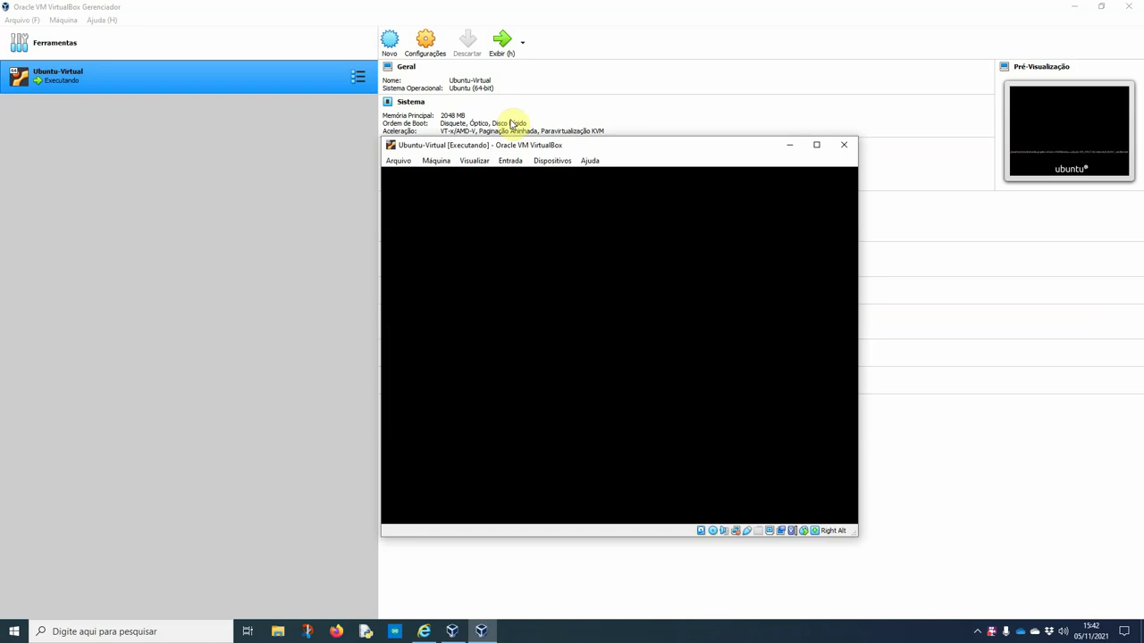
click(816, 145)
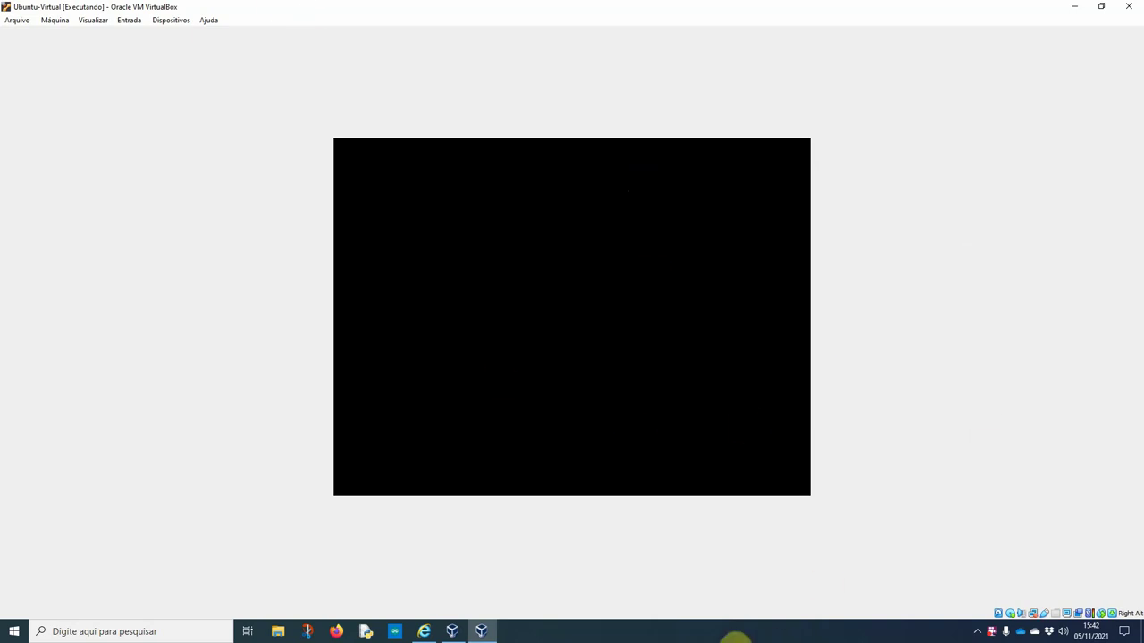
click(724, 633)
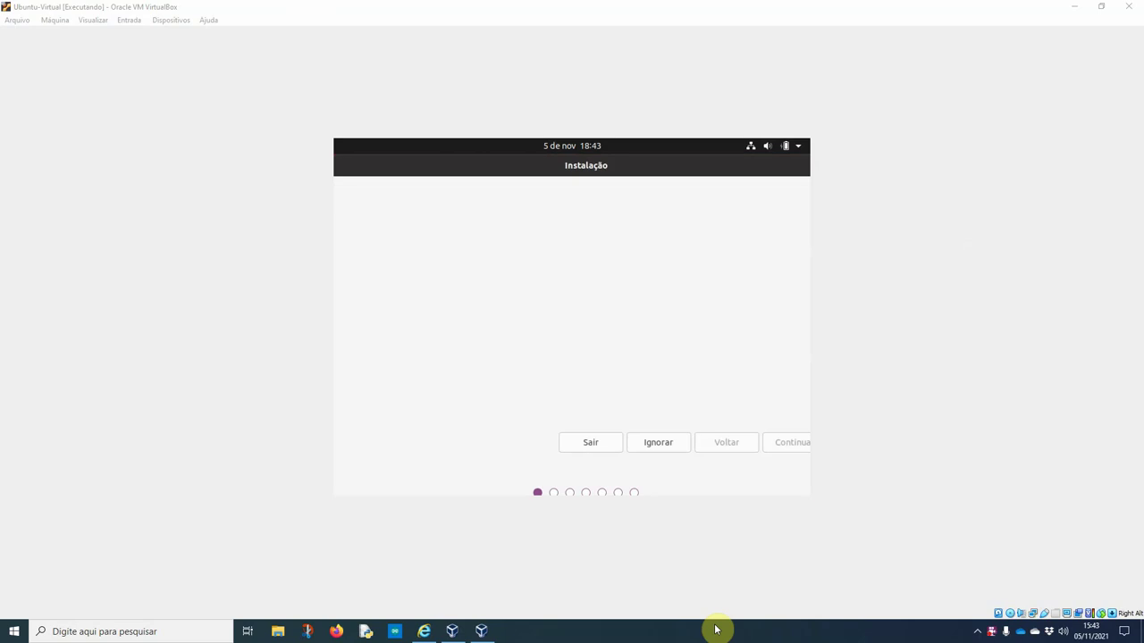
Accept Português do Brasil on the welcome page and test the keyboard layout with 'çç'
click(646, 441)
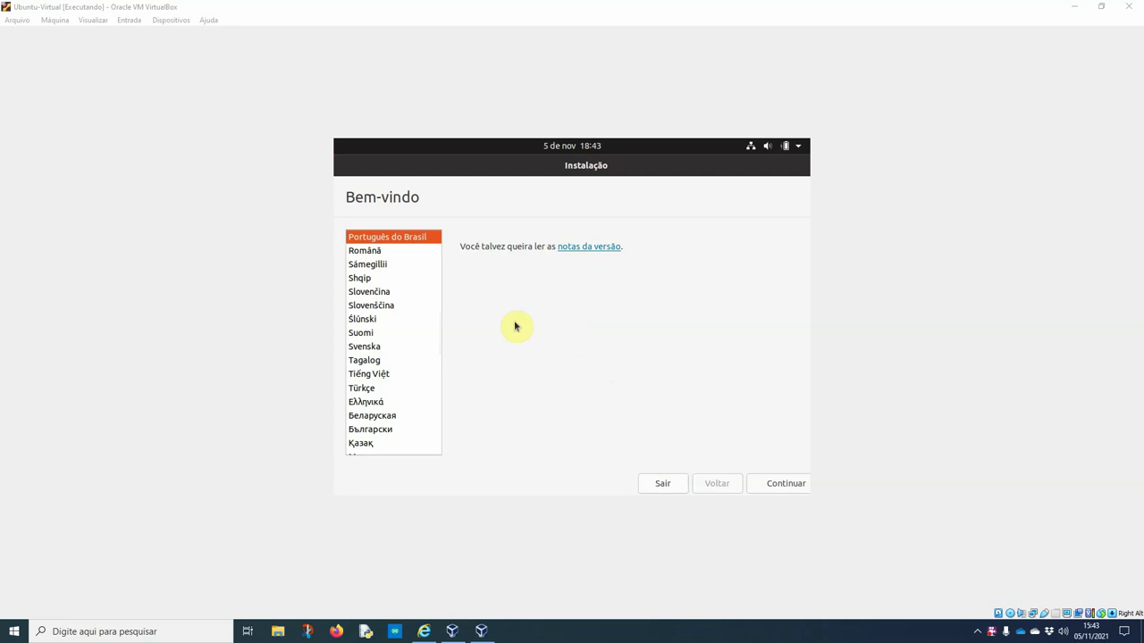
click(779, 483)
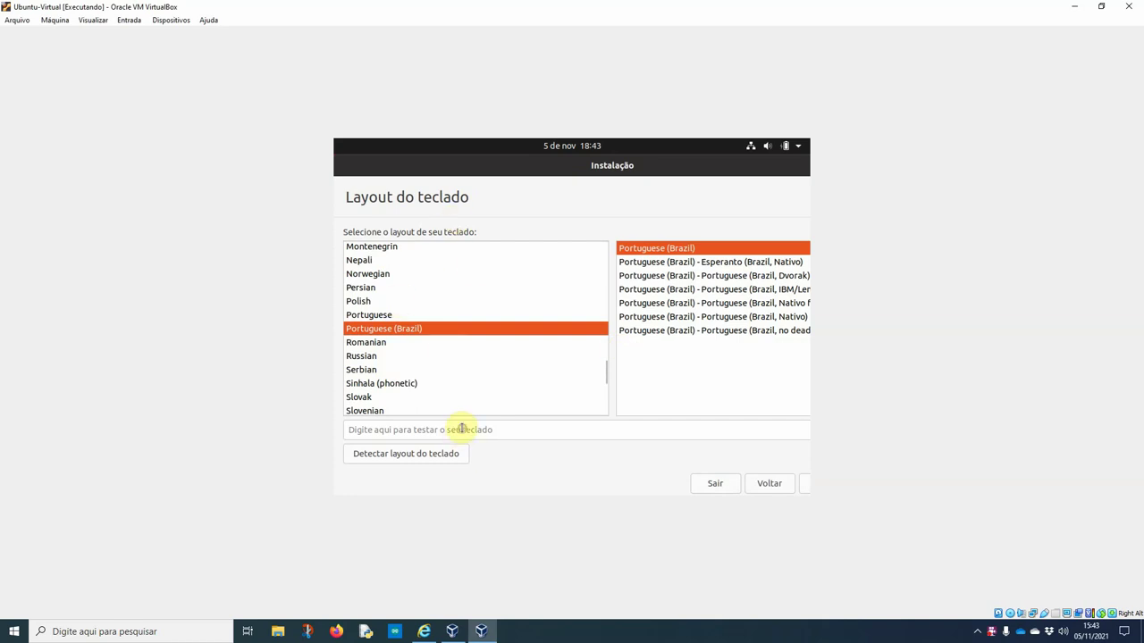
click(513, 434)
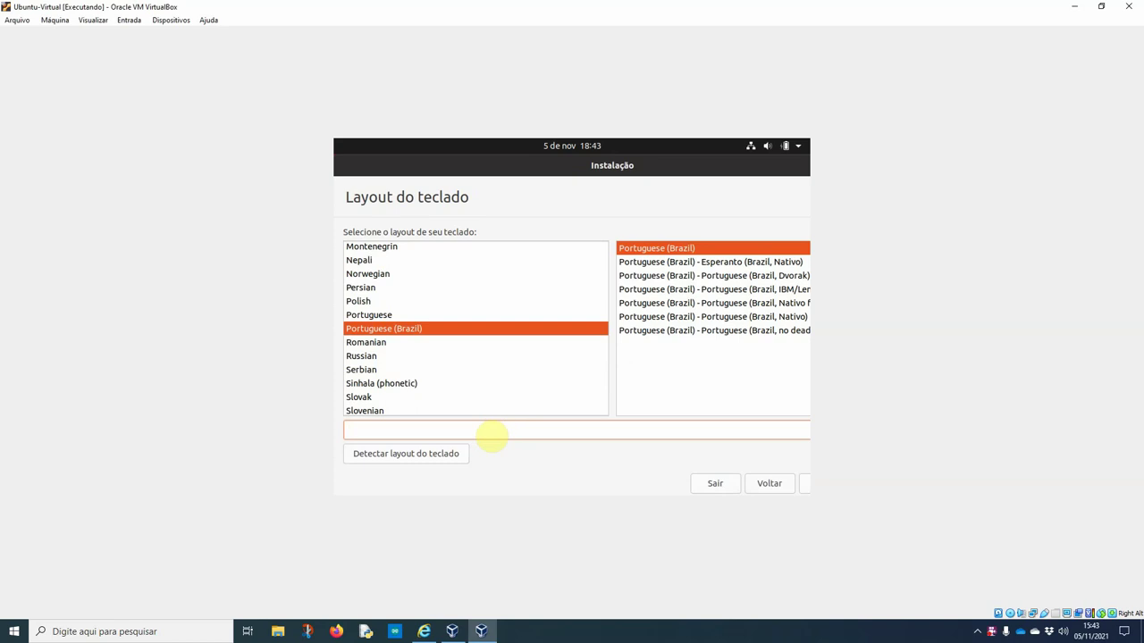
text(çççé)
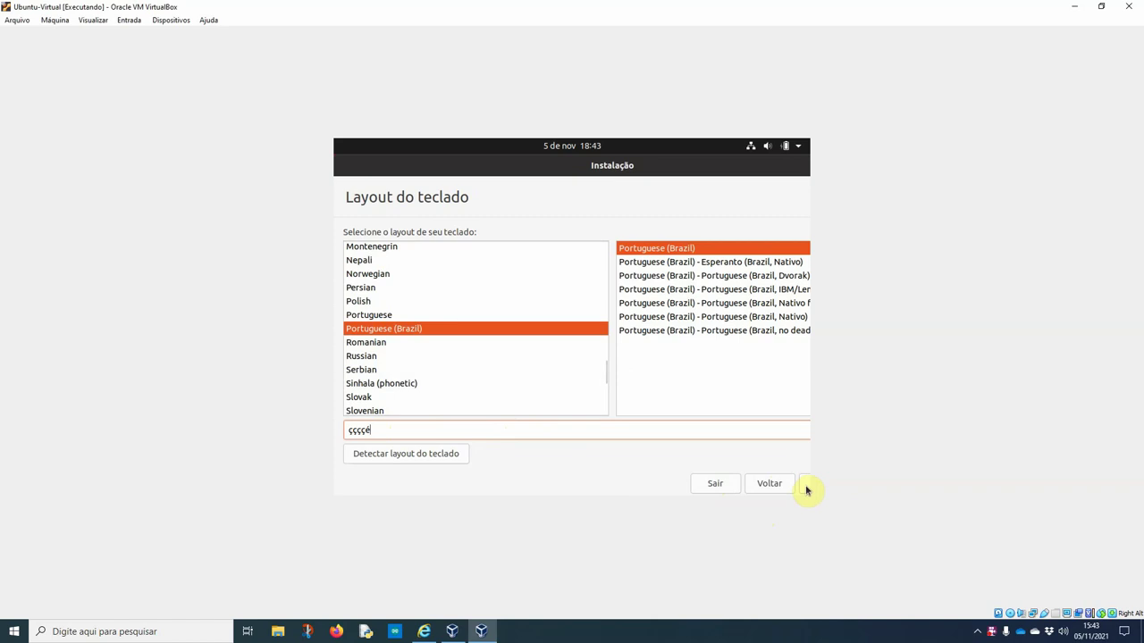
Switch the VM display to Scaled Mode, maximize it, and accept the Portuguese (Brazil) layout
click(97, 20)
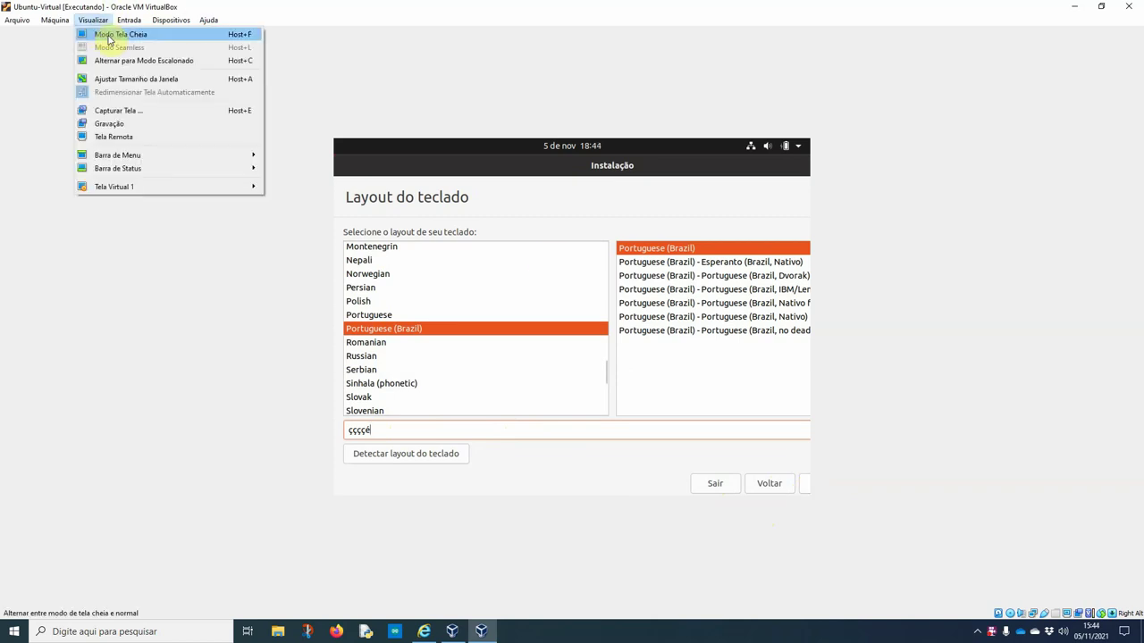
click(130, 61)
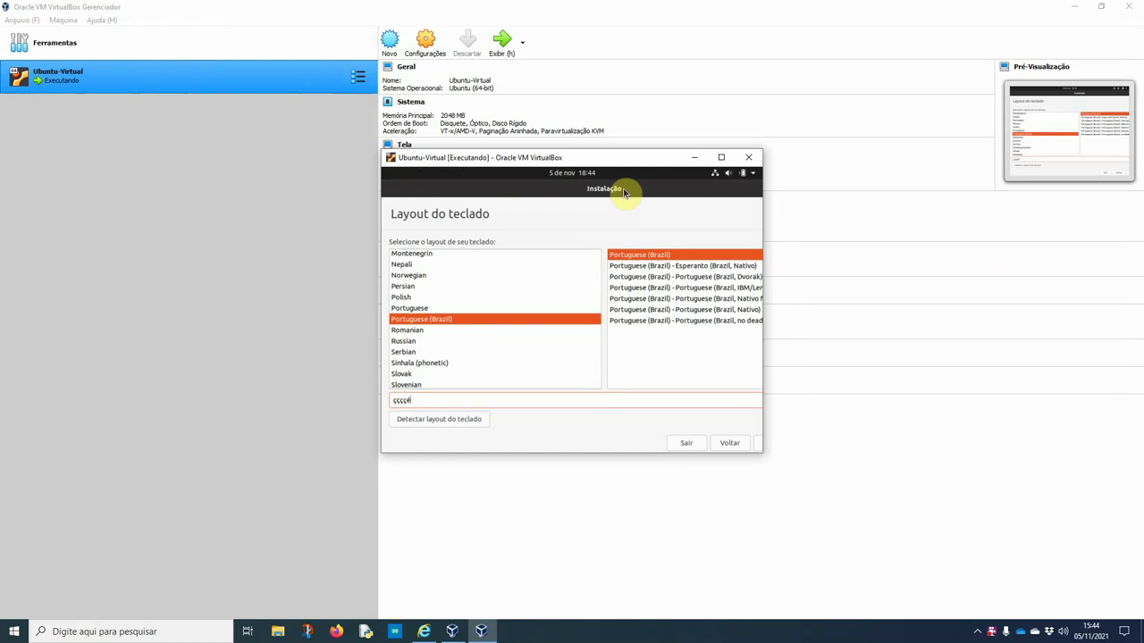
click(721, 158)
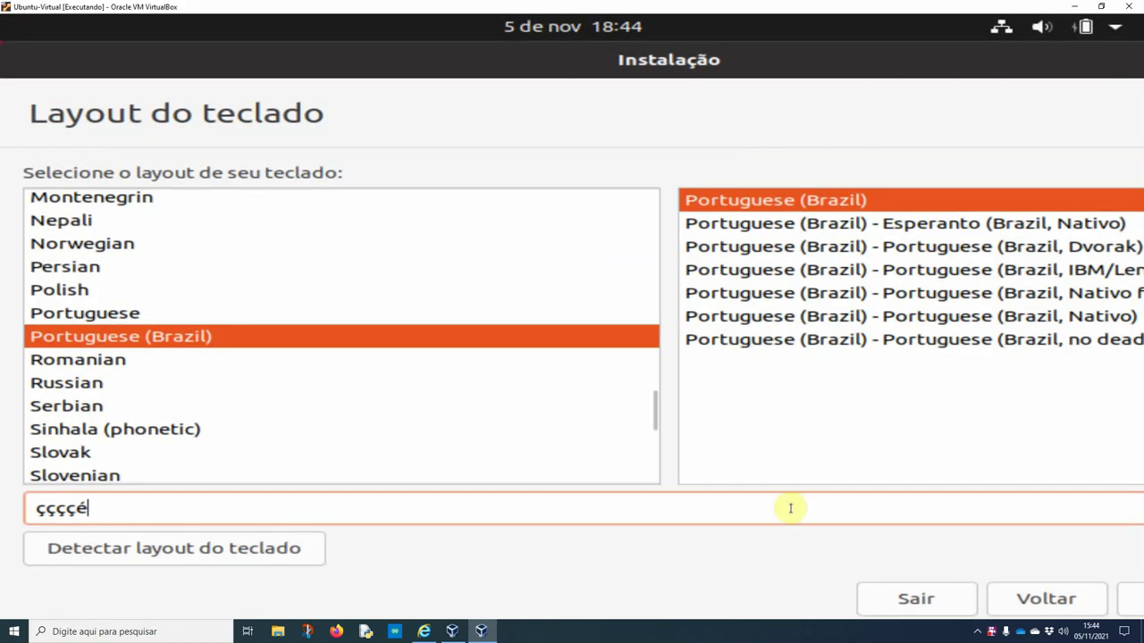
click(1130, 599)
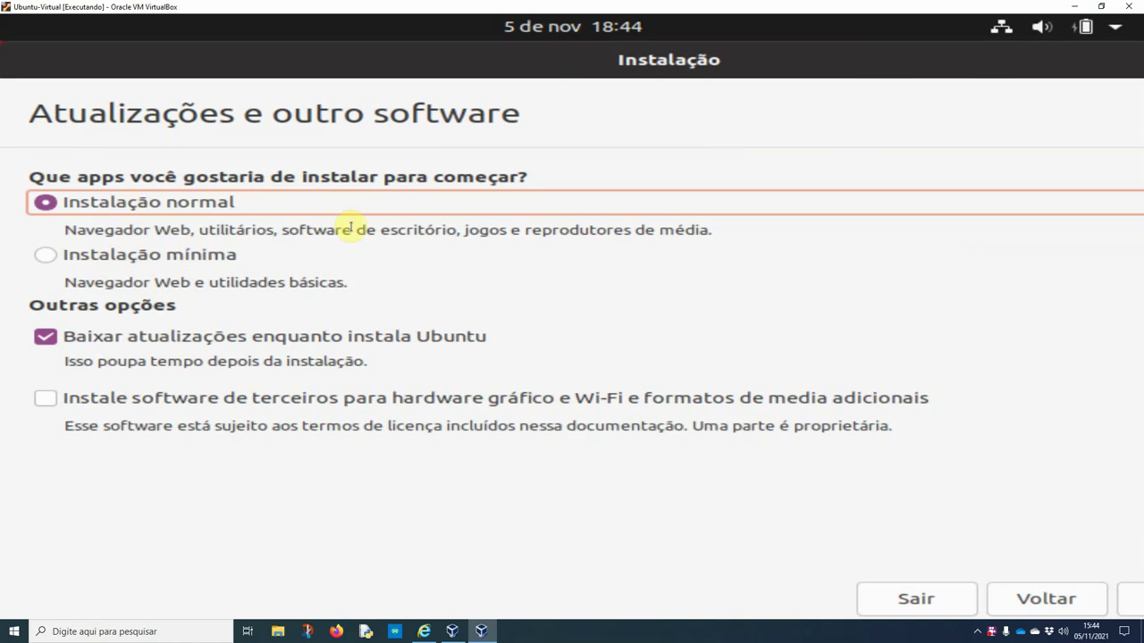
Choose Instalação mínima with third-party graphics, Wi-Fi and media software, then continue
click(123, 256)
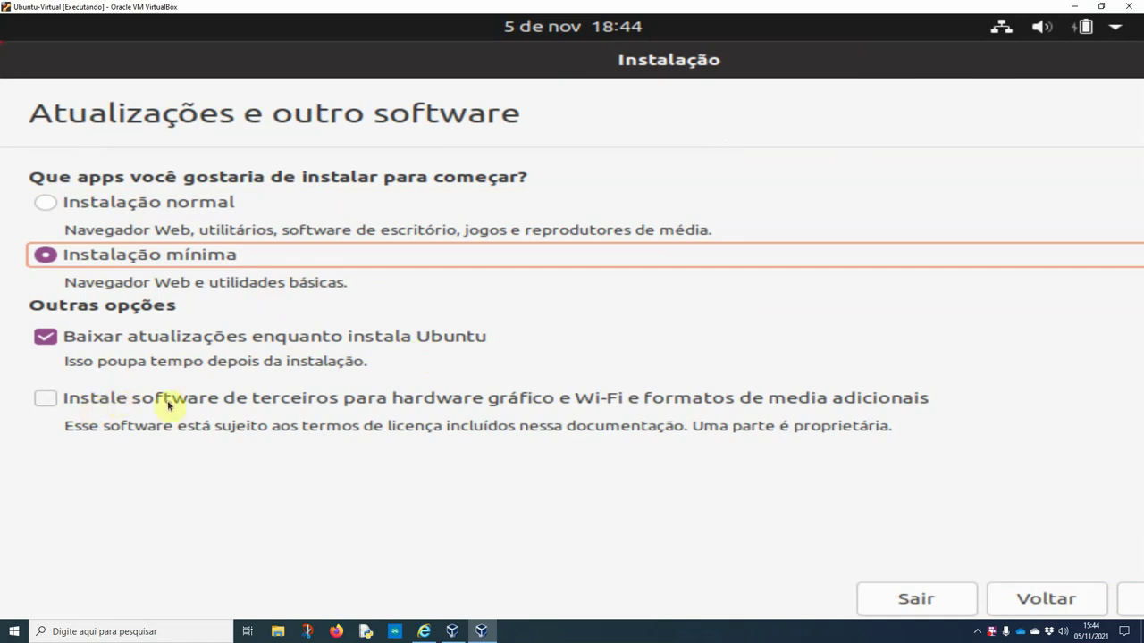
click(390, 402)
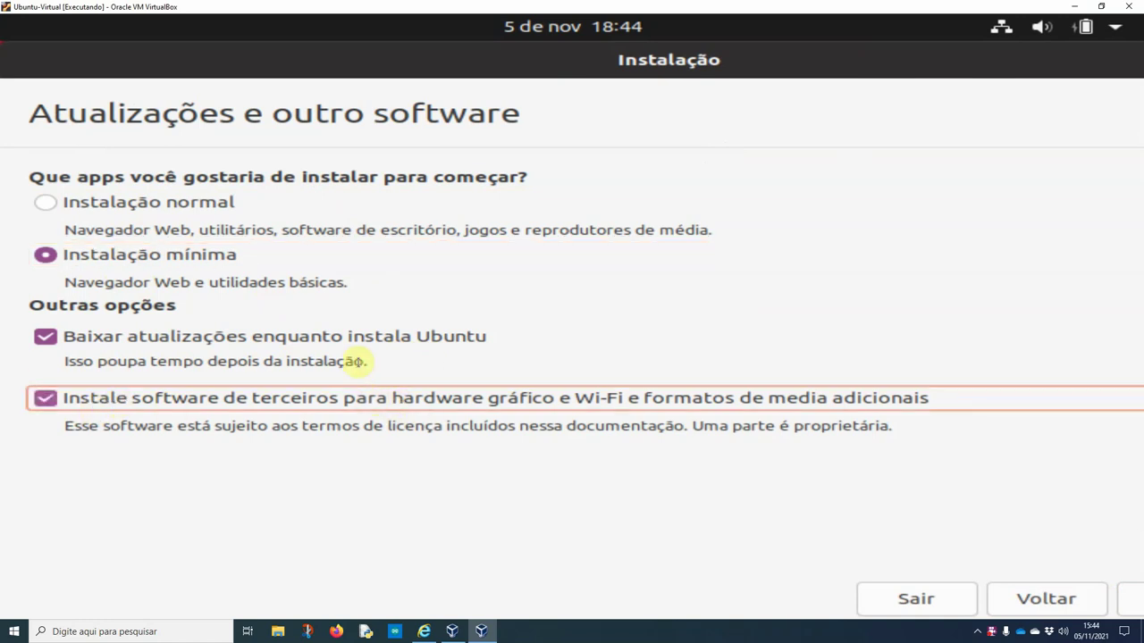
click(1136, 597)
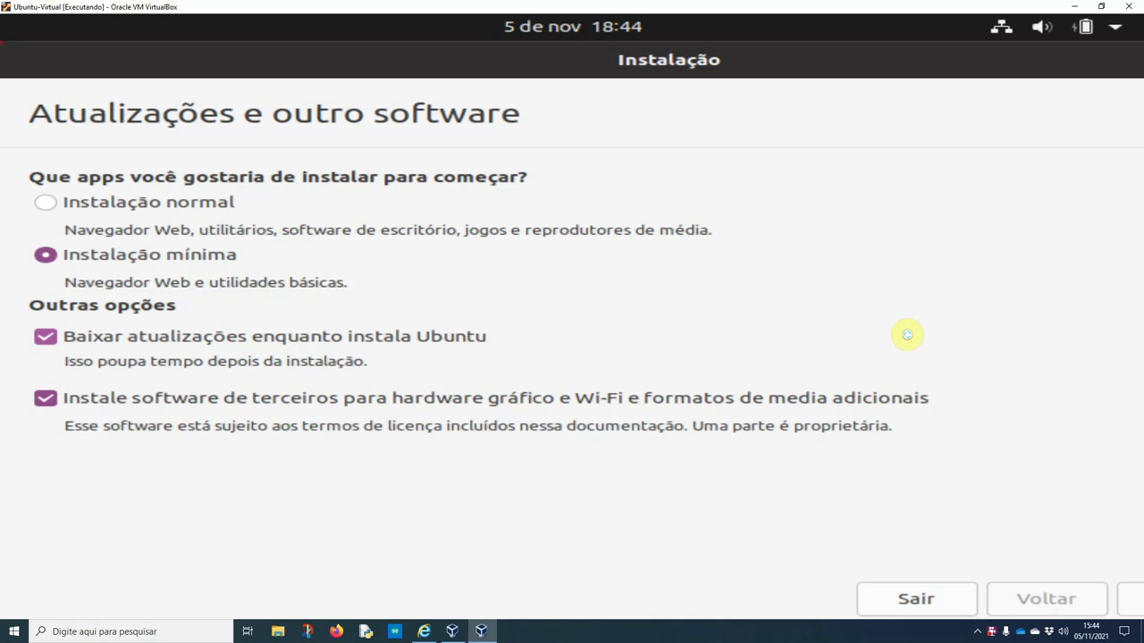
click(764, 632)
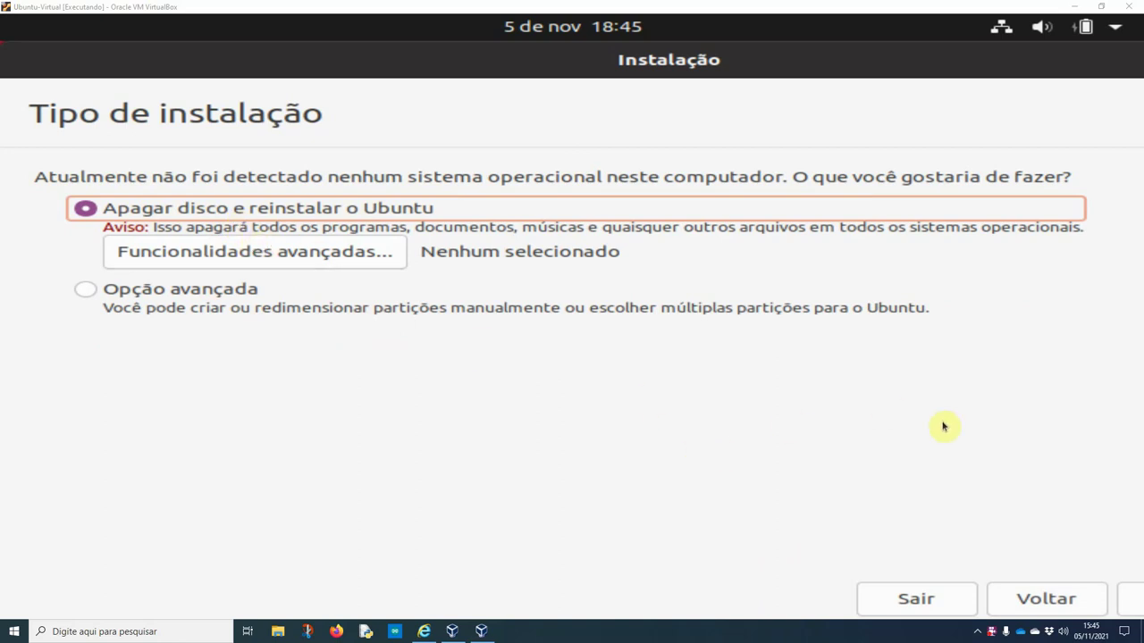
Install with Apagar disco e reinstalar o Ubuntu and confirm writing the changes to disk
click(1129, 603)
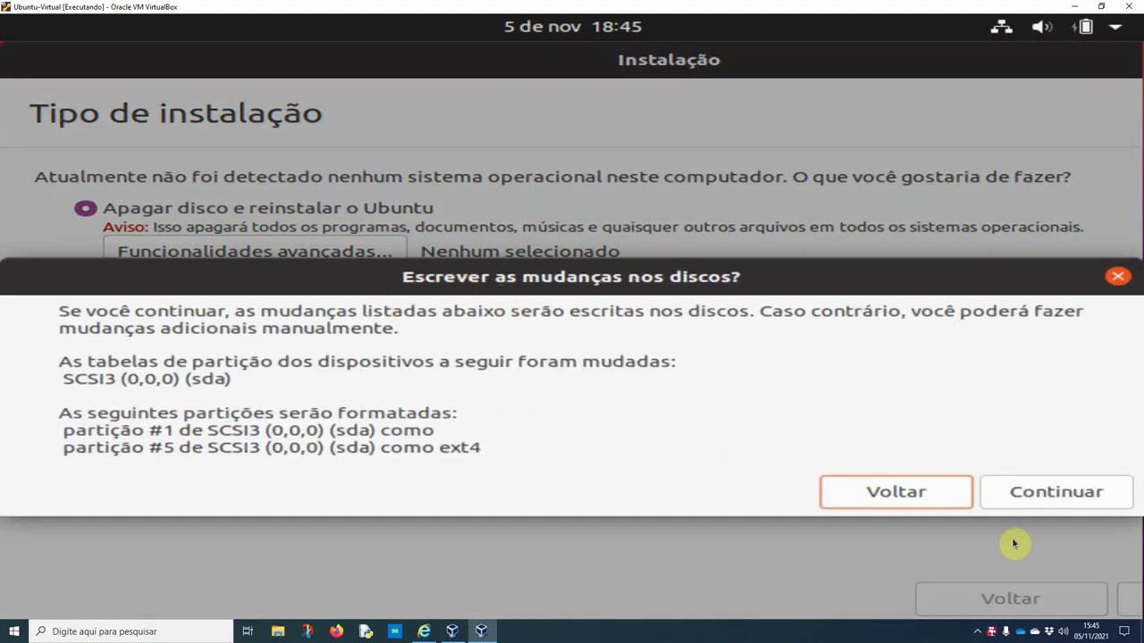
click(1033, 492)
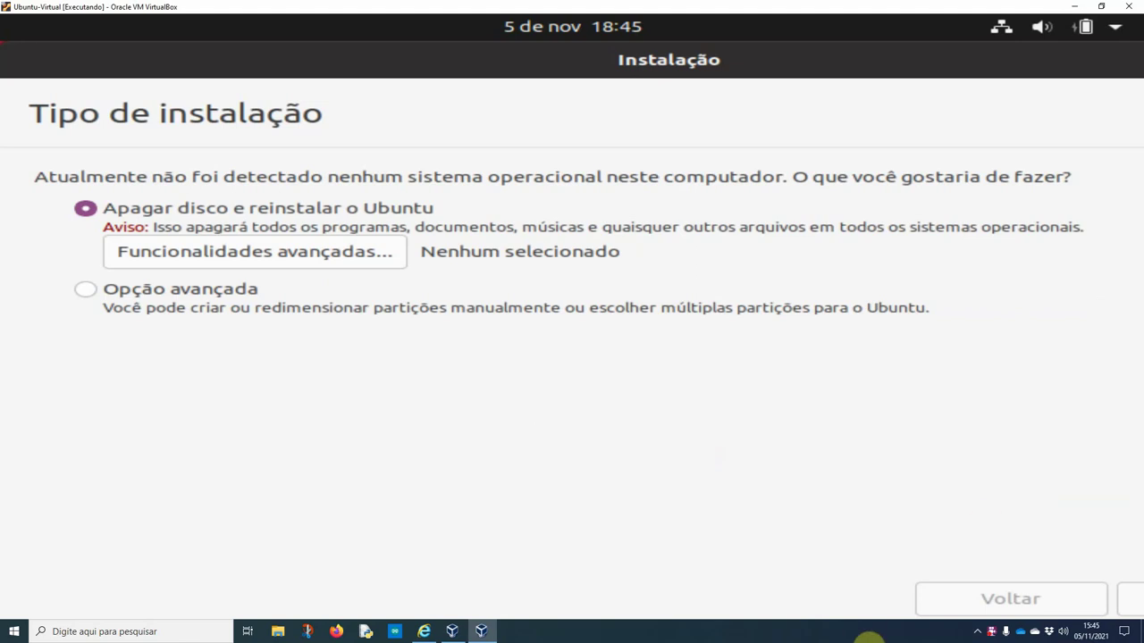
click(862, 632)
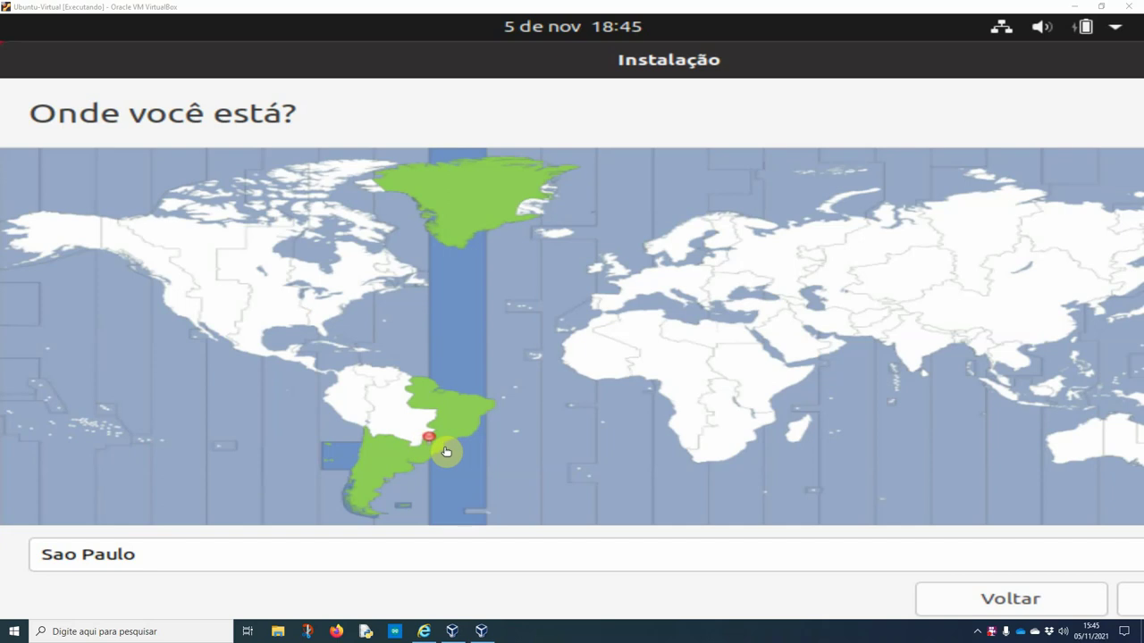
Accept Sao Paulo as the location and enter the user's full name
click(1132, 599)
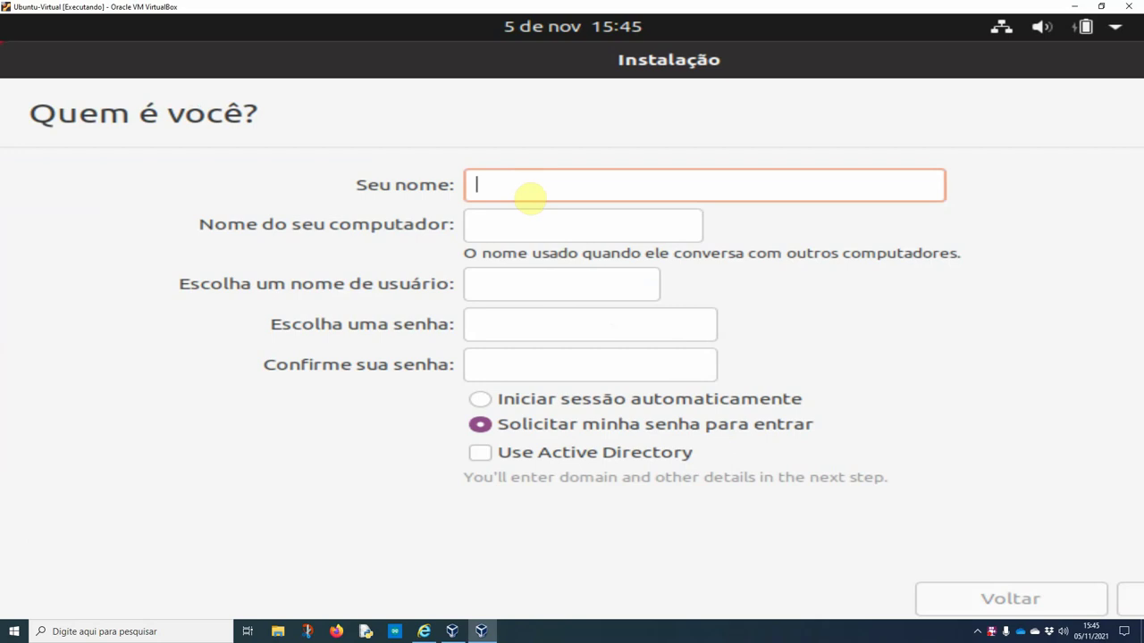
text(usuario)
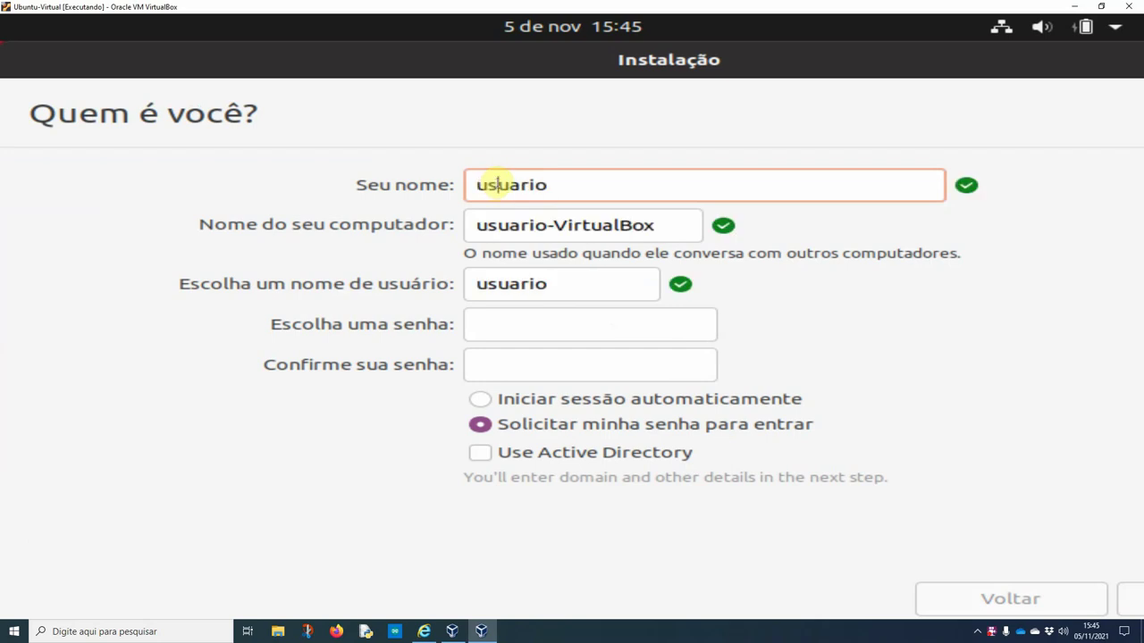
drag(556, 184, 468, 175)
text(jaban)
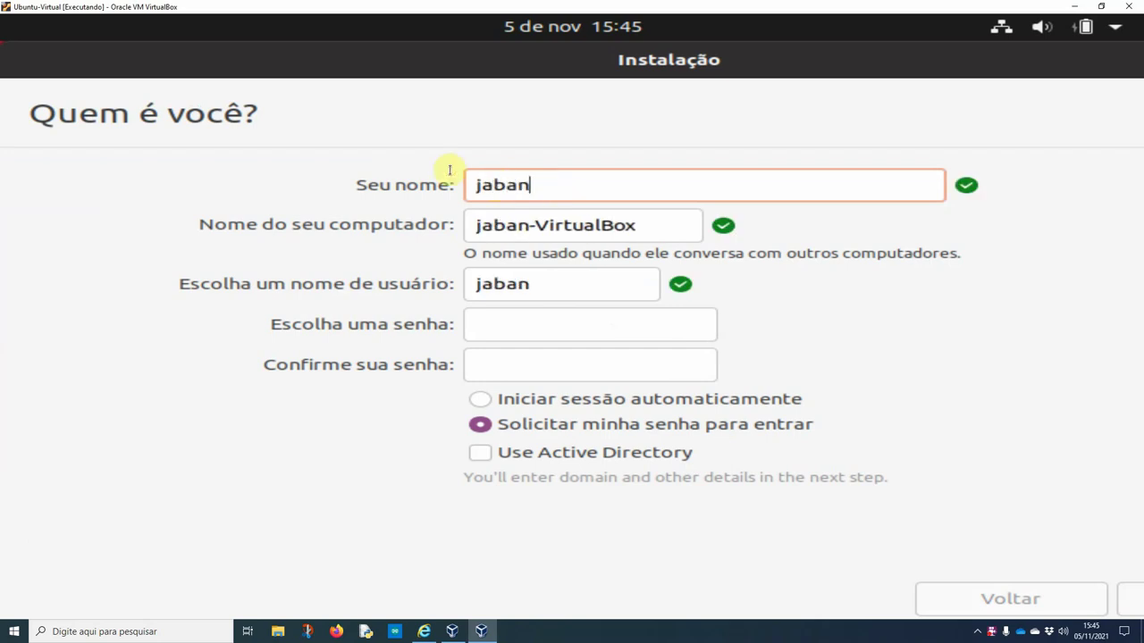
text(ildo)
Enter and confirm the account password, enable automatic login, and start the installation
key(Tab)
key(Tab)
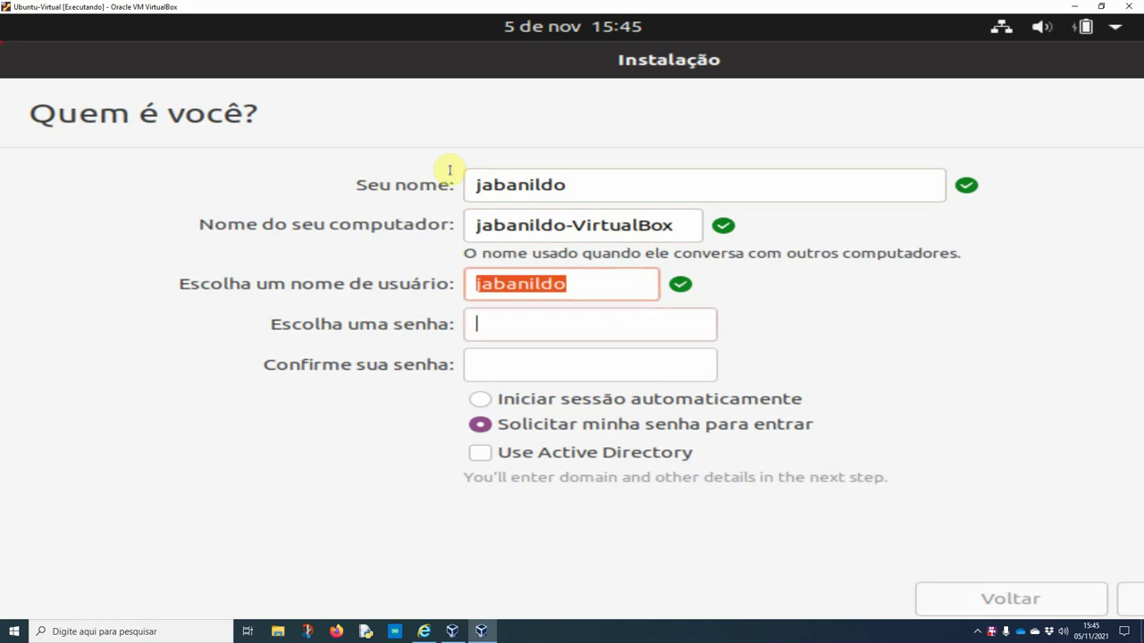
key(Tab)
text(1234567890)
key(Tab)
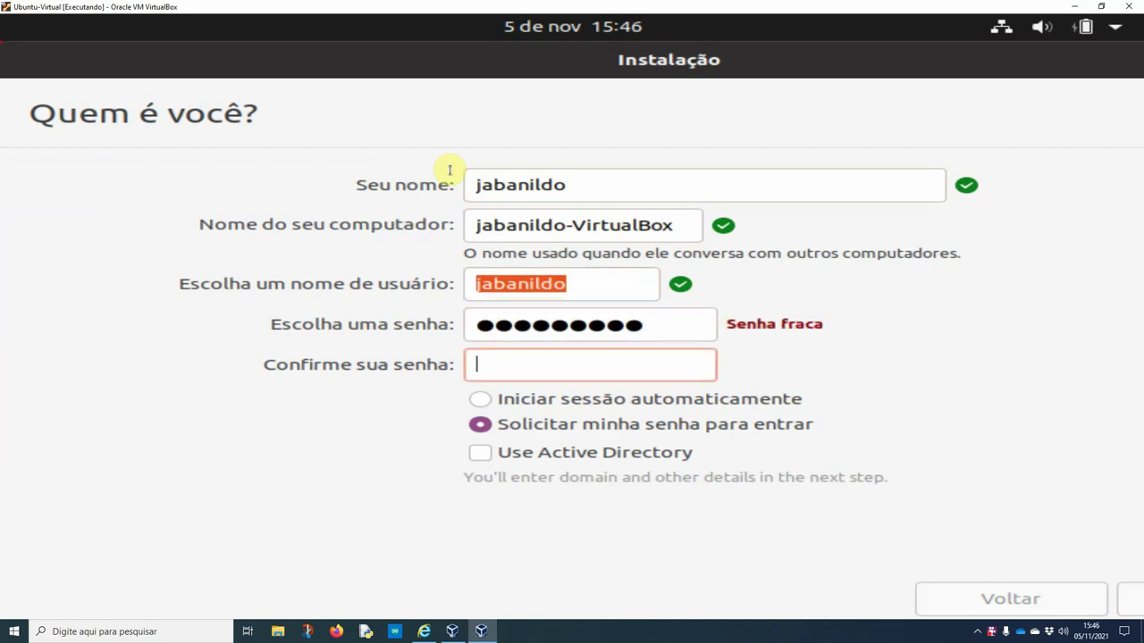
text(1234567890)
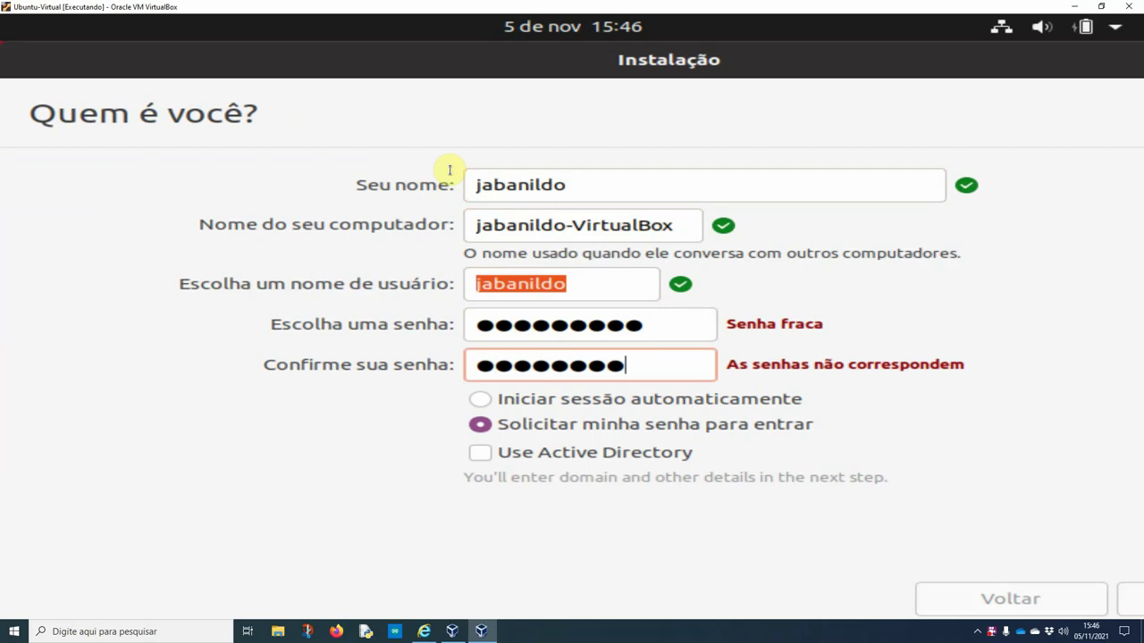
click(518, 403)
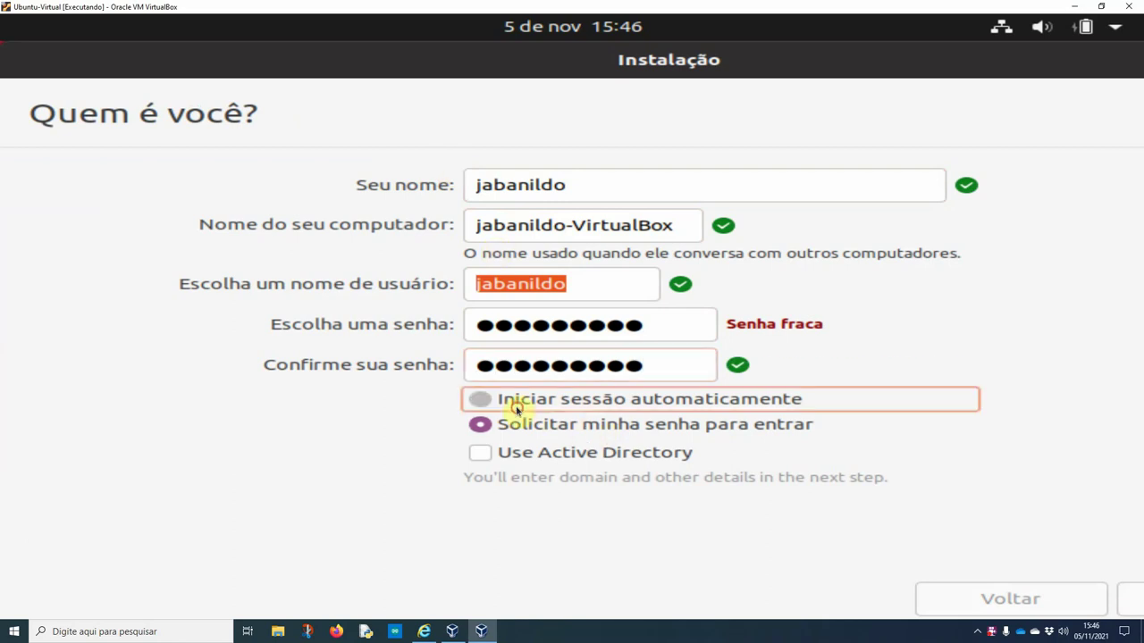
click(1124, 599)
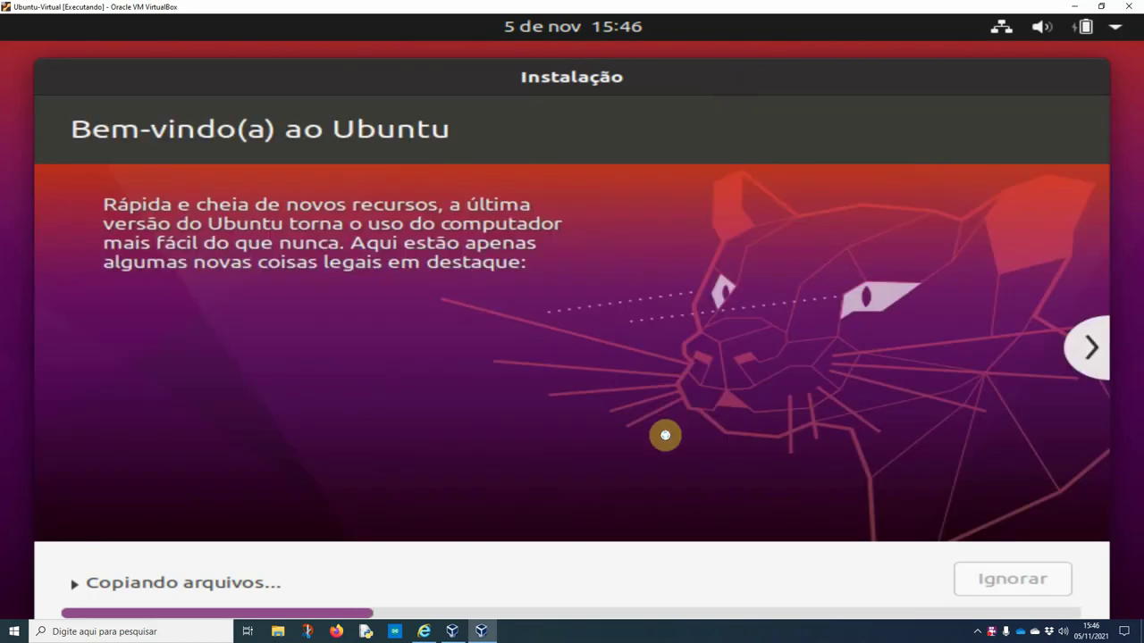
Restore and re-maximize the VM window while Ubuntu copies its files
click(1100, 7)
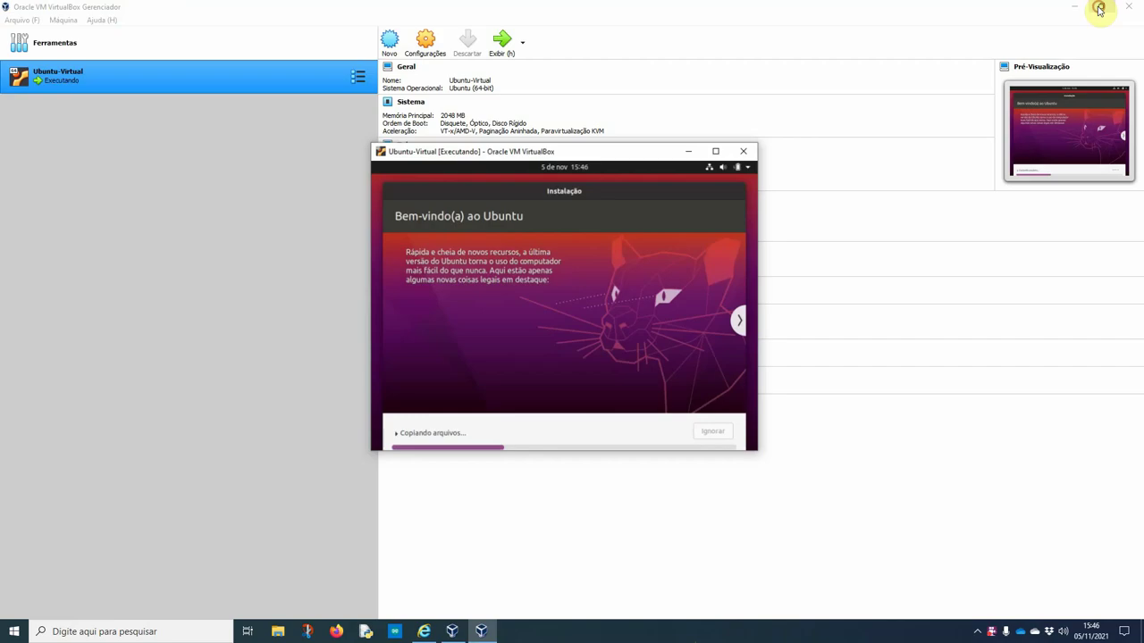
double_click(594, 162)
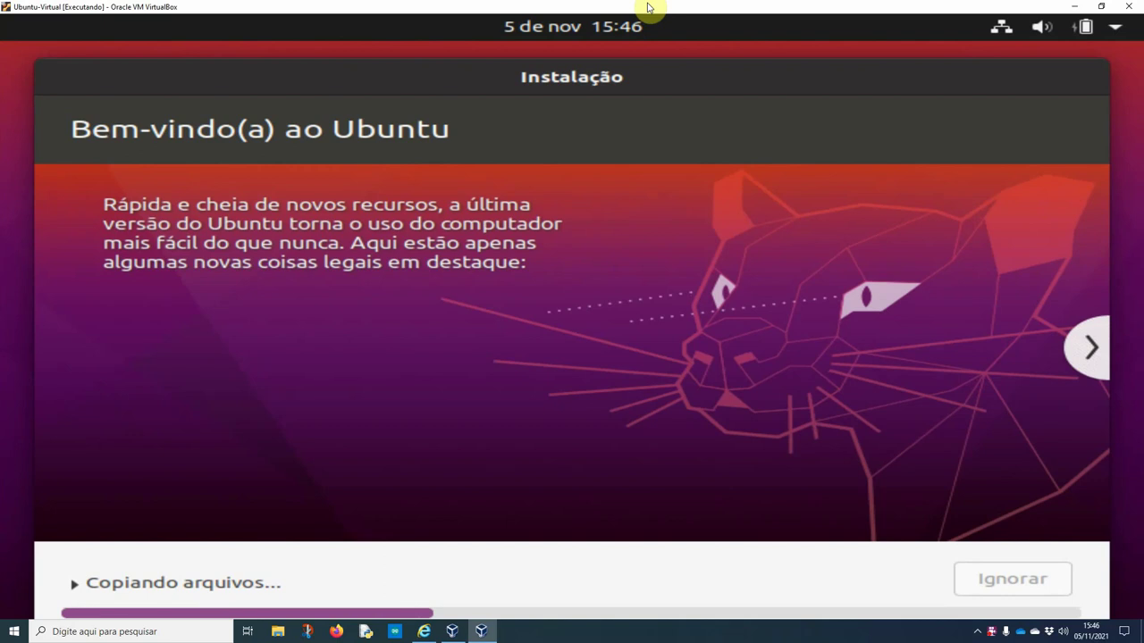
click(681, 630)
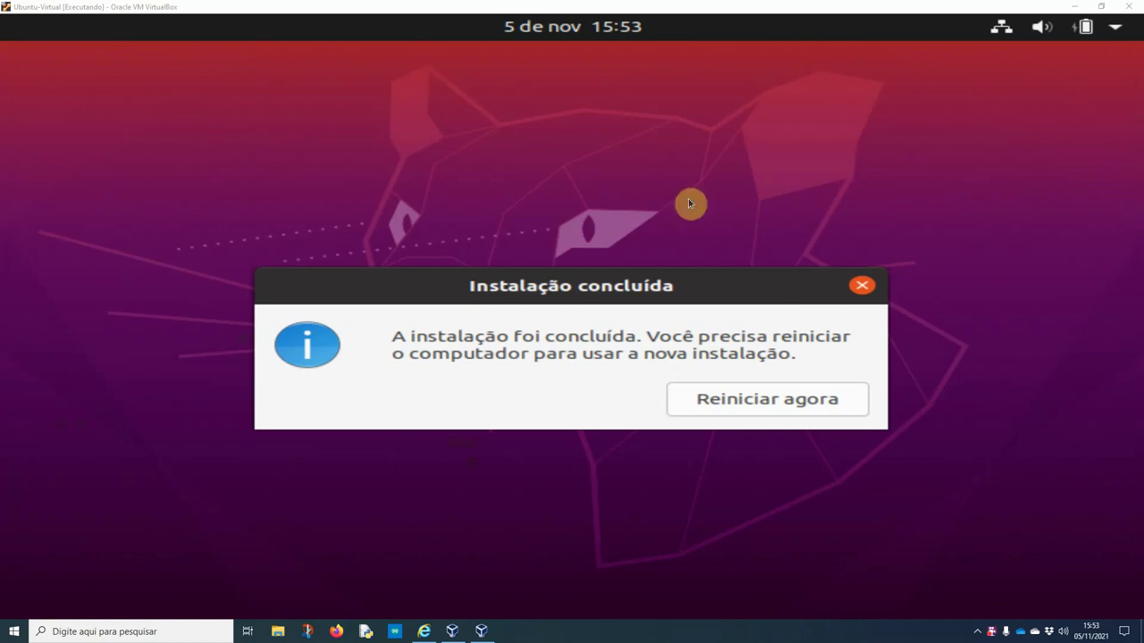
Restart the VM from the Instalação concluída notice and confirm the reboot after medium removal
click(703, 408)
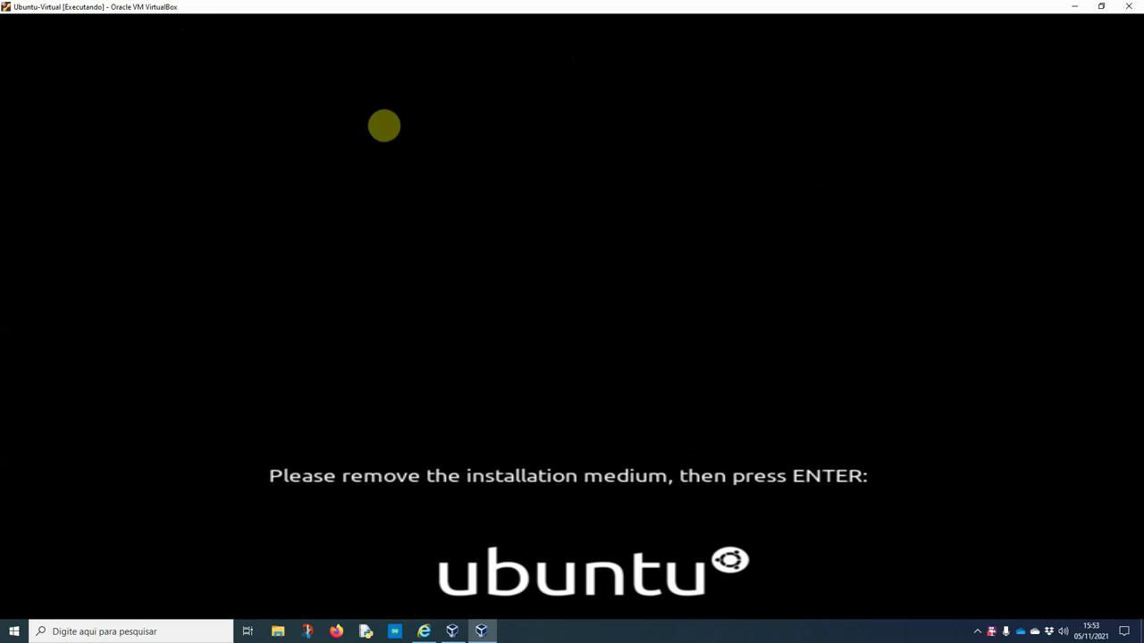
double_click(299, 10)
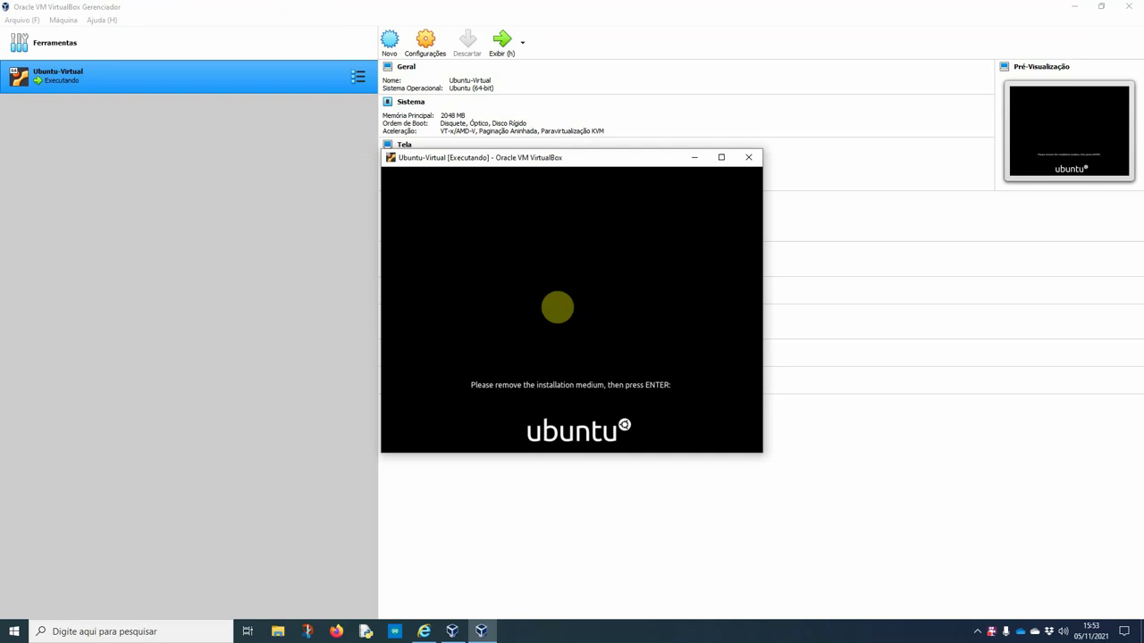
key(Return)
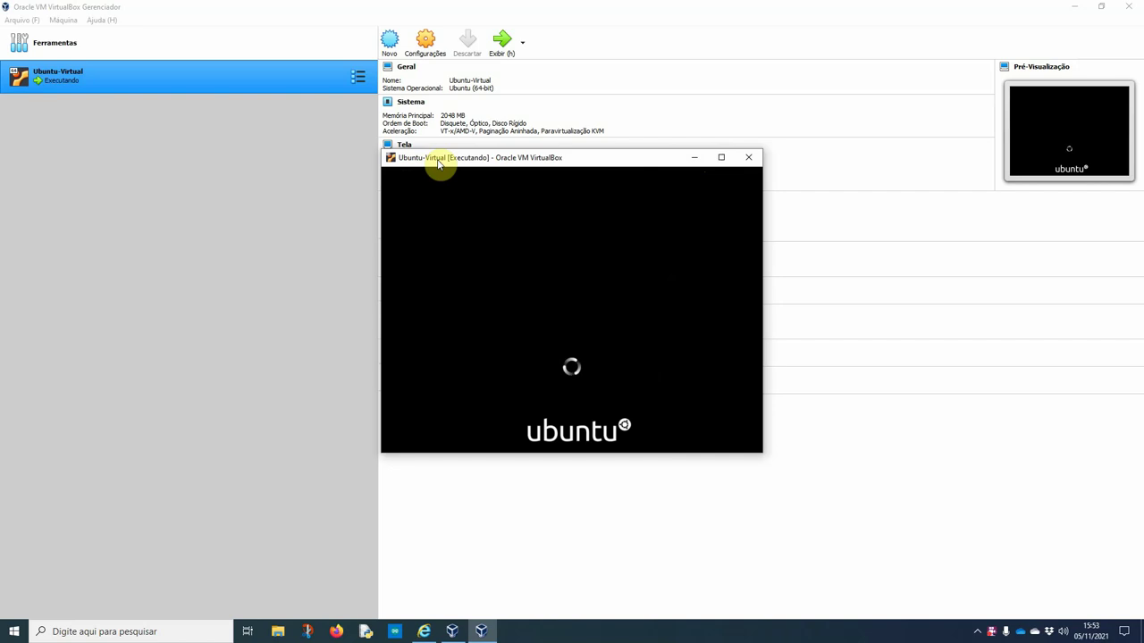
Maximize the Ubuntu-Virtual window while Ubuntu boots to its welcome wizard
click(714, 163)
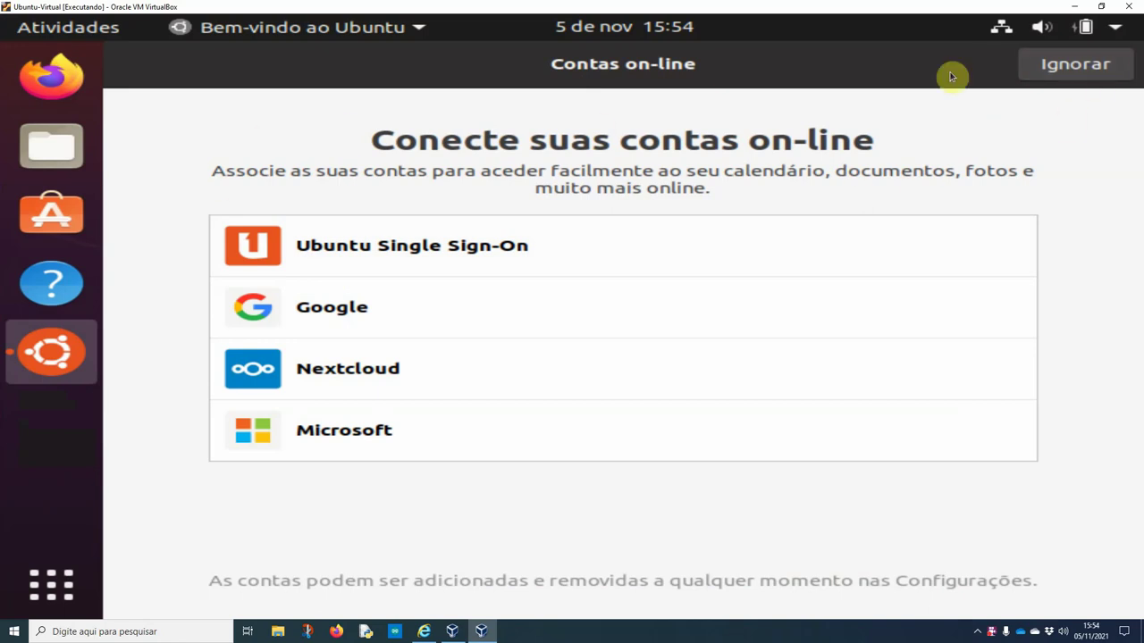
Skip the online accounts page and close the Firefox window that opened
click(1089, 78)
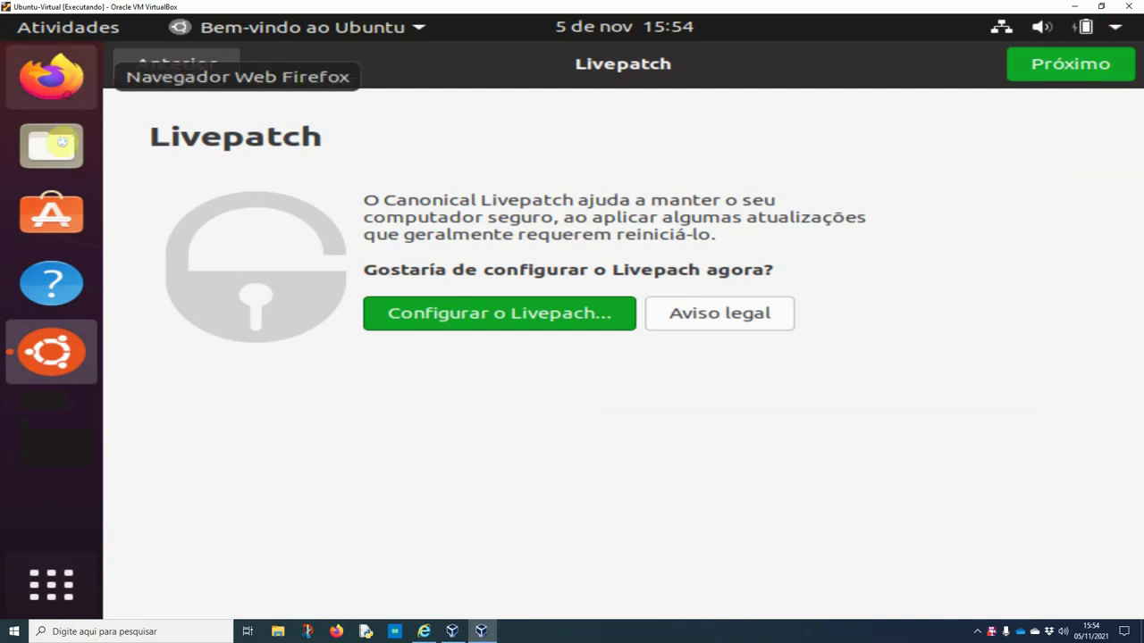
click(51, 76)
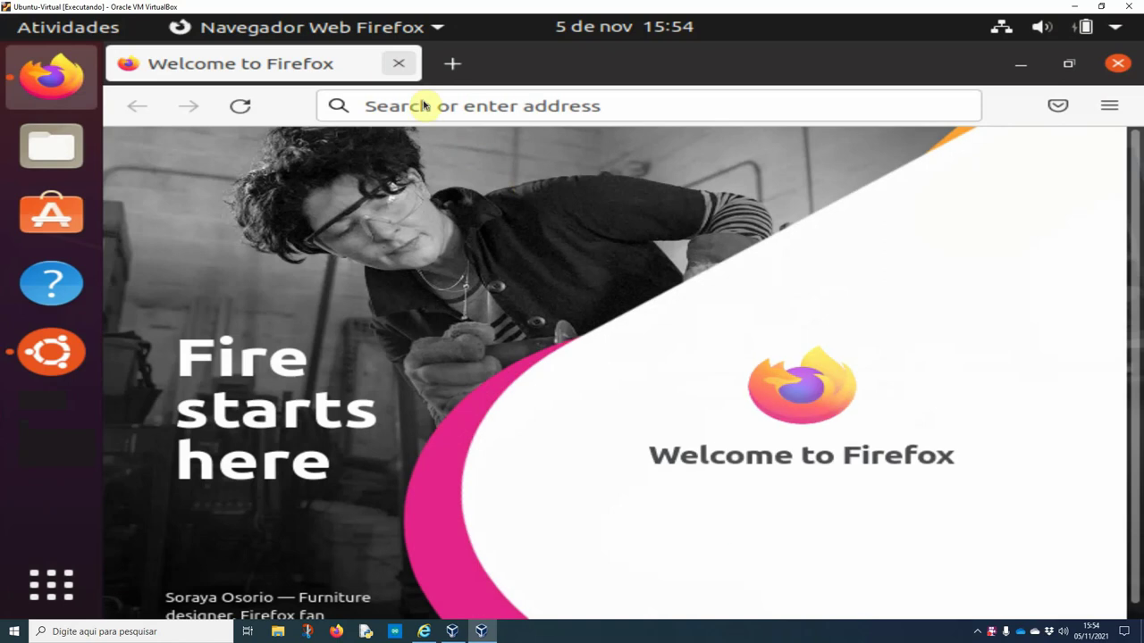
click(393, 61)
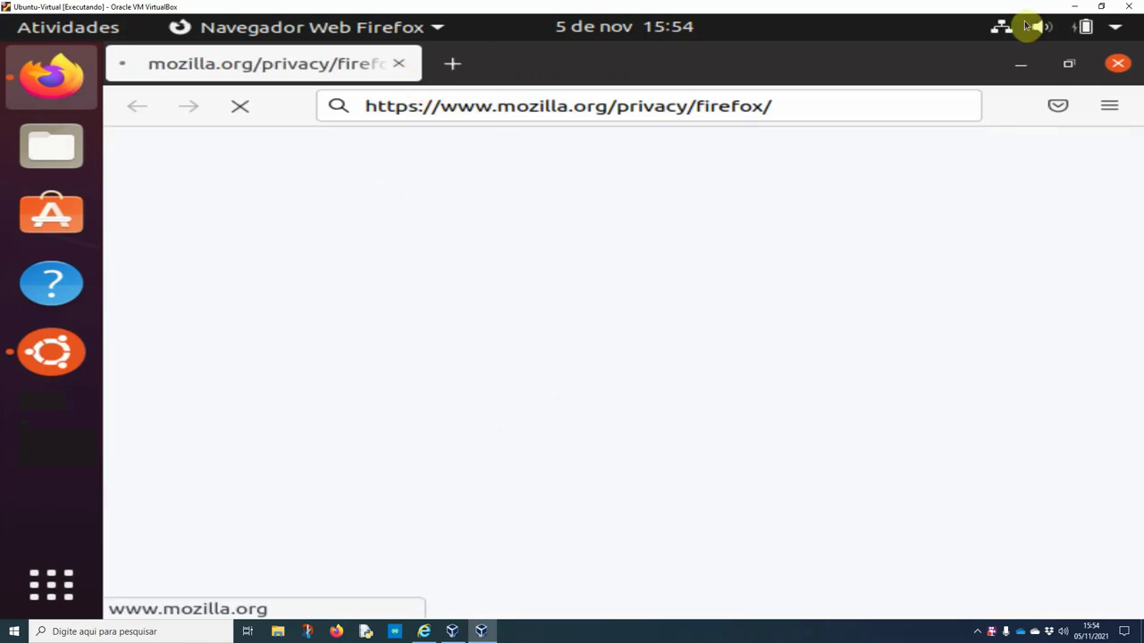
click(1117, 63)
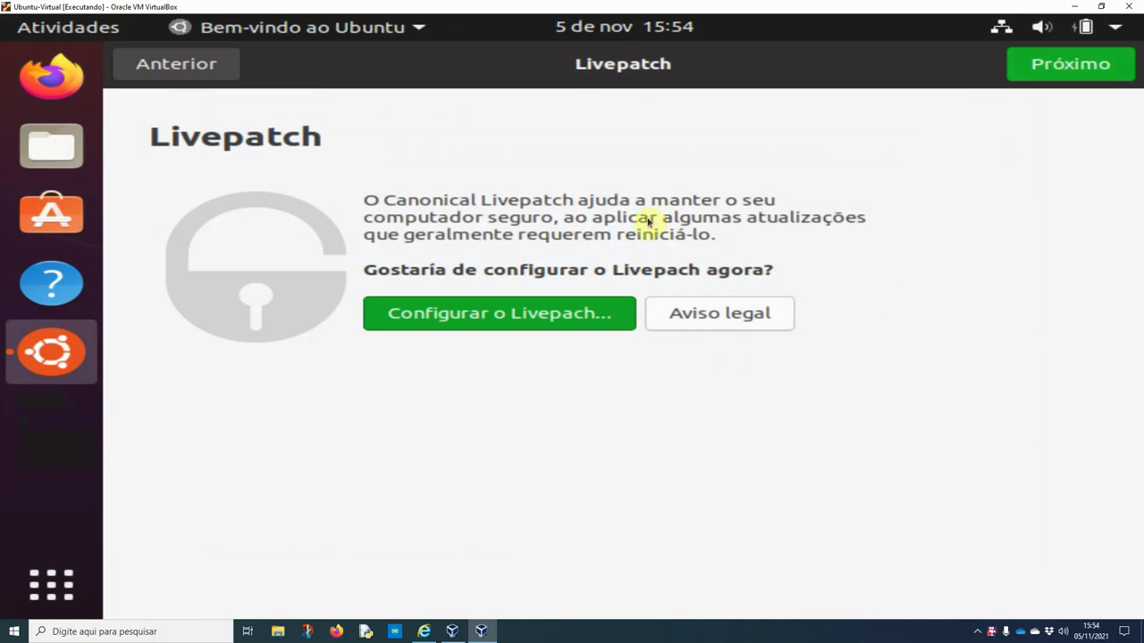
Continue past the Livepatch, help-improve and privacy pages and click Feito
click(1088, 71)
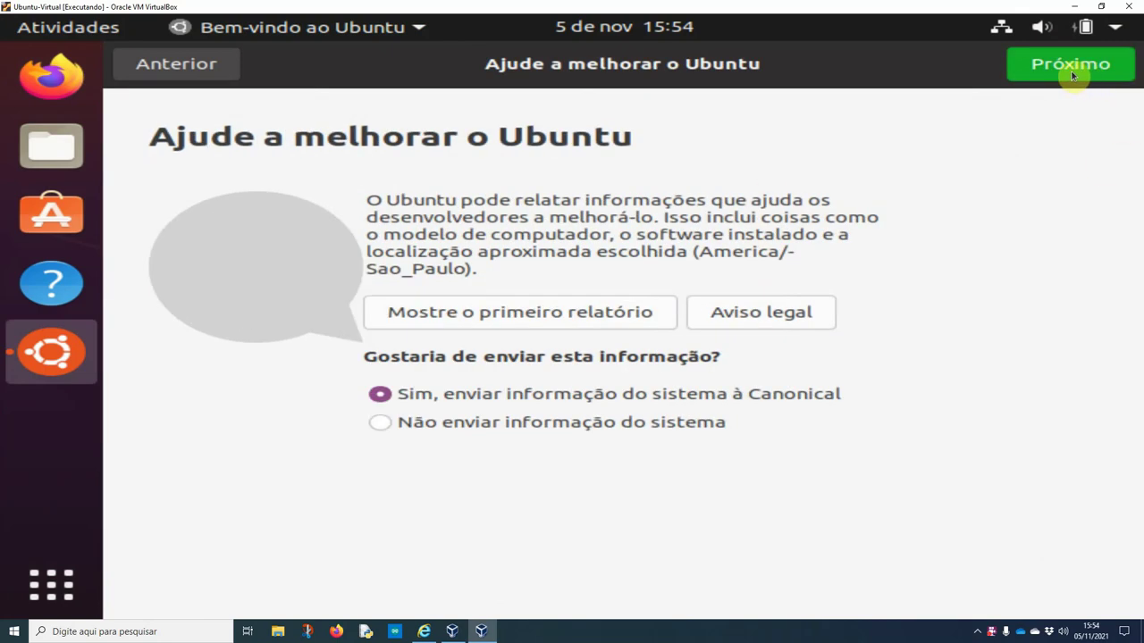
click(1093, 66)
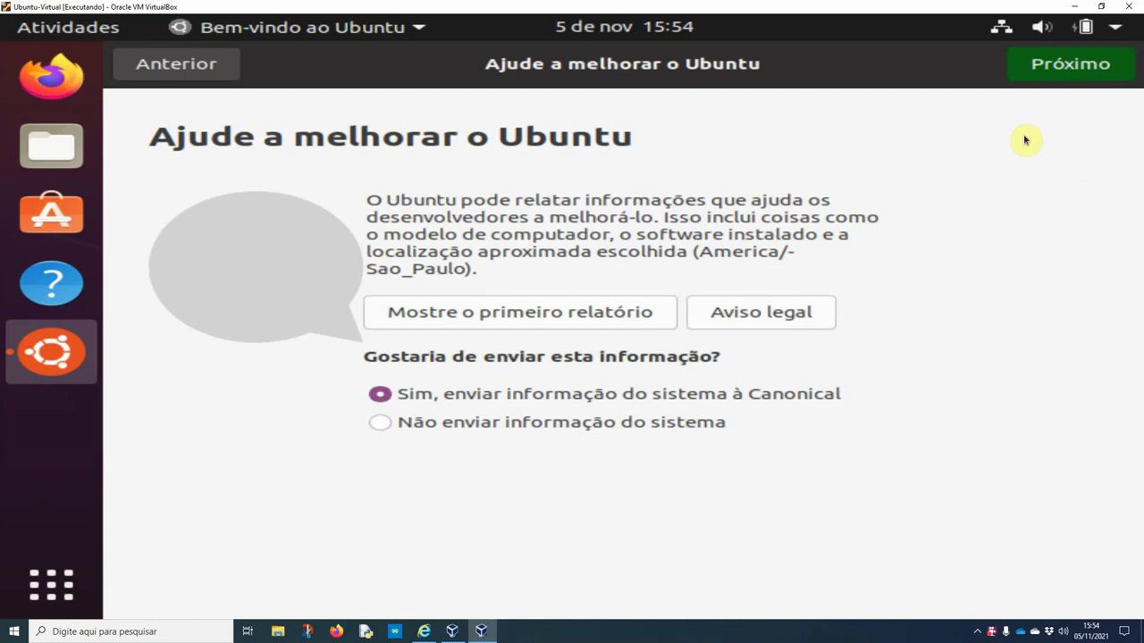
click(1061, 65)
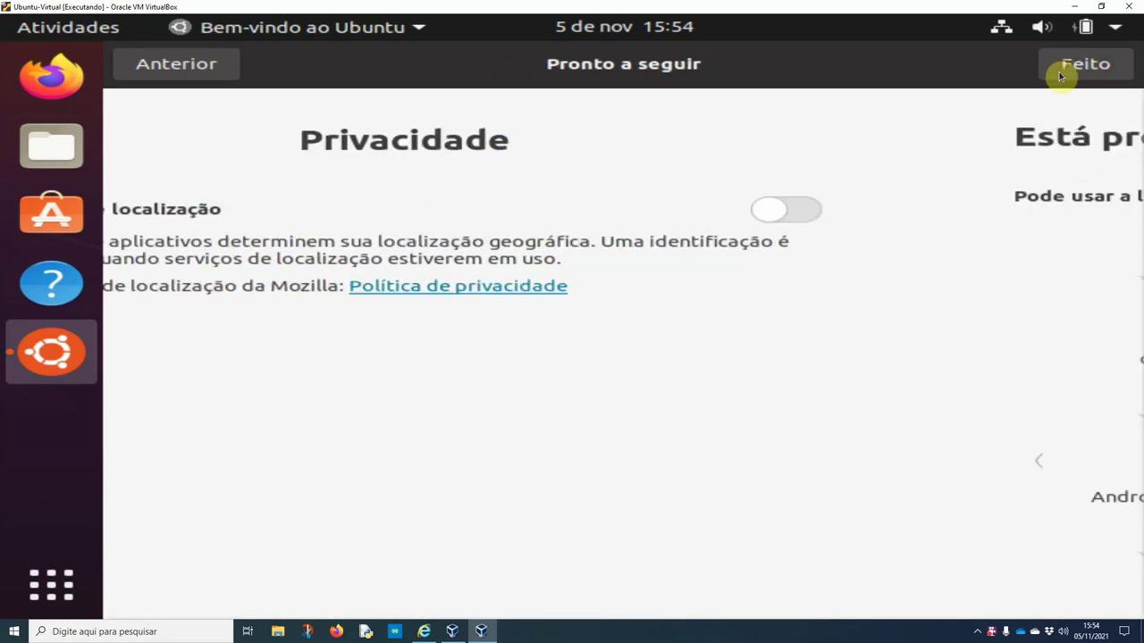
click(1055, 69)
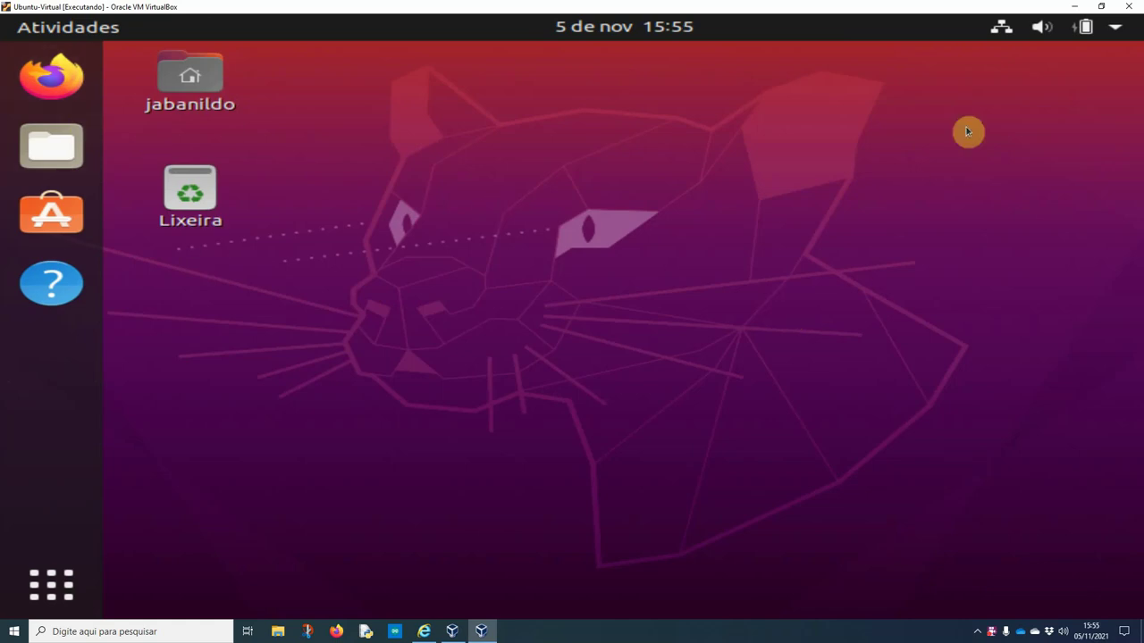
Open Configurações from the system menu and browse the Aparência page
click(1115, 32)
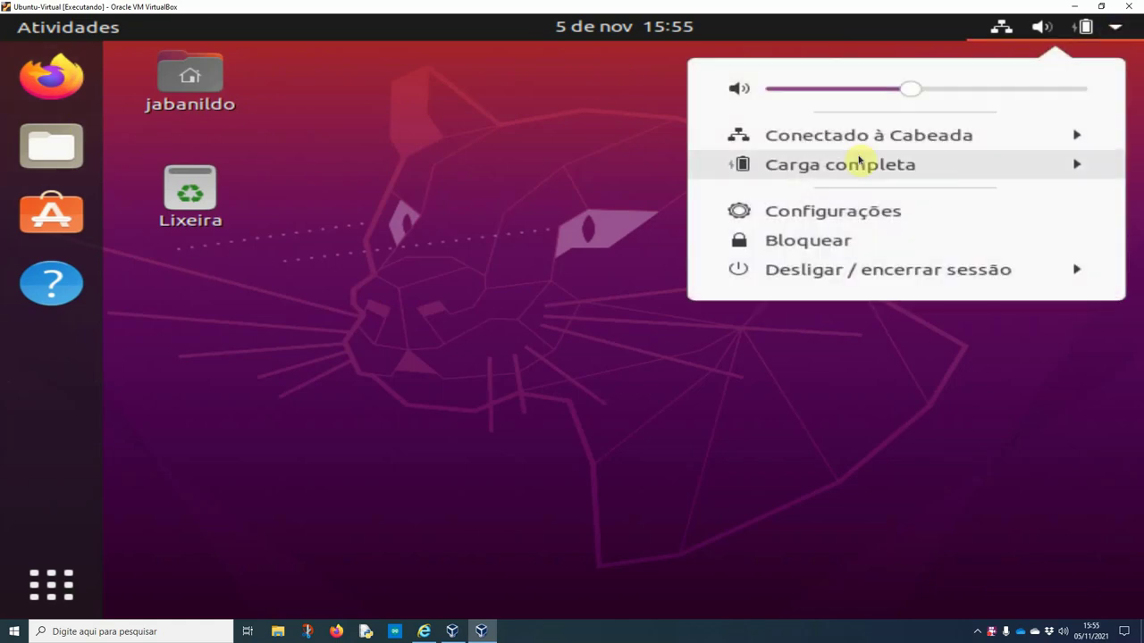
click(803, 220)
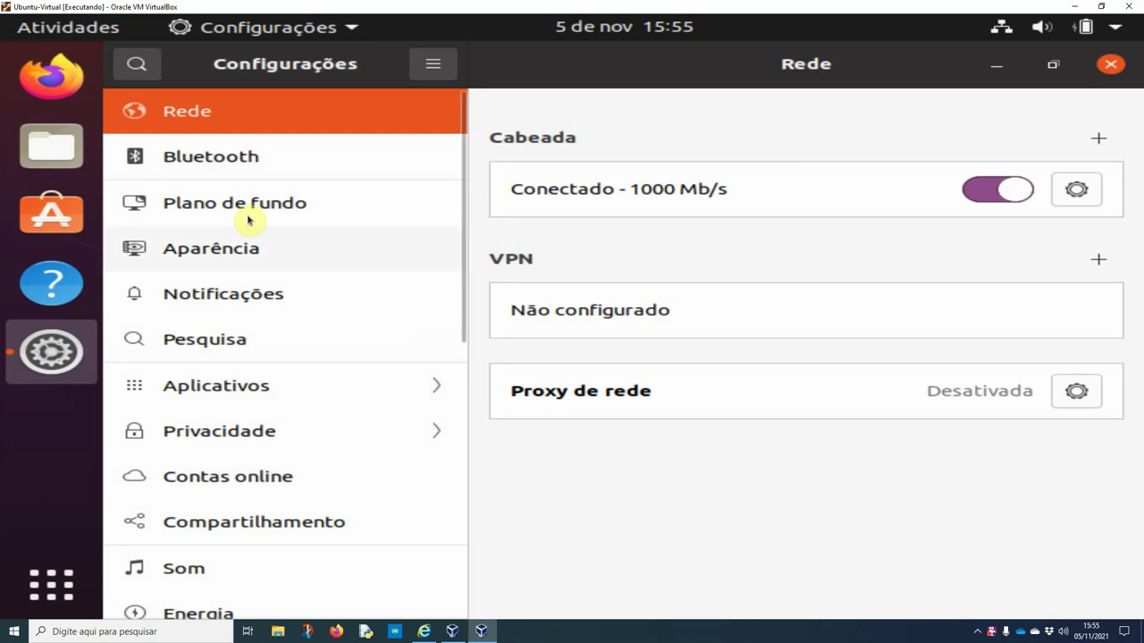
click(271, 253)
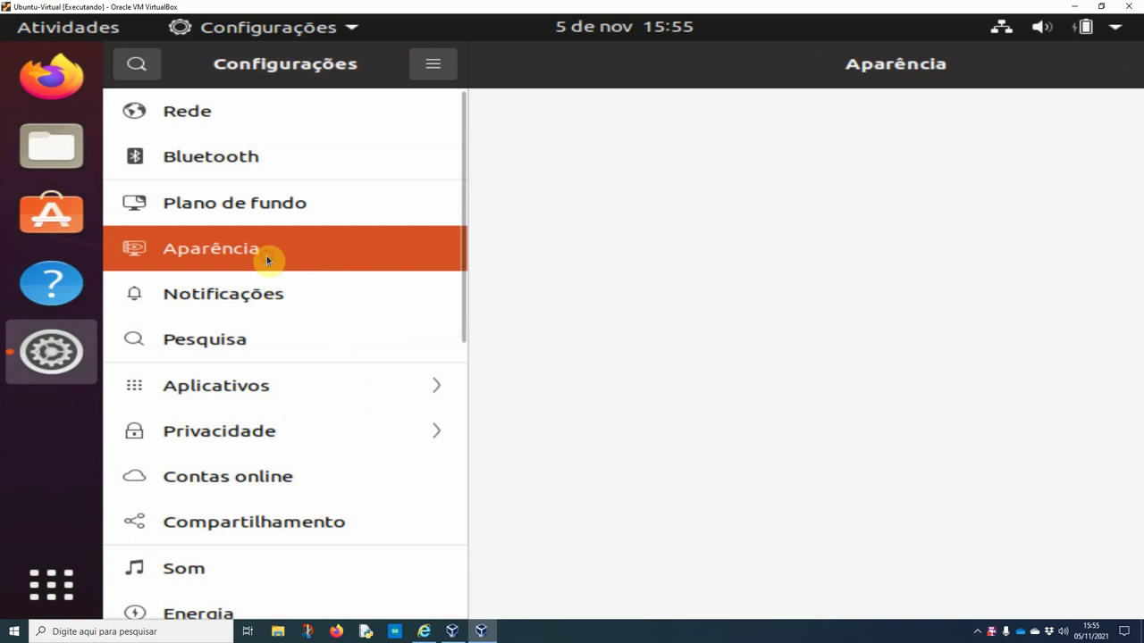
scroll(339, 415, down, 1)
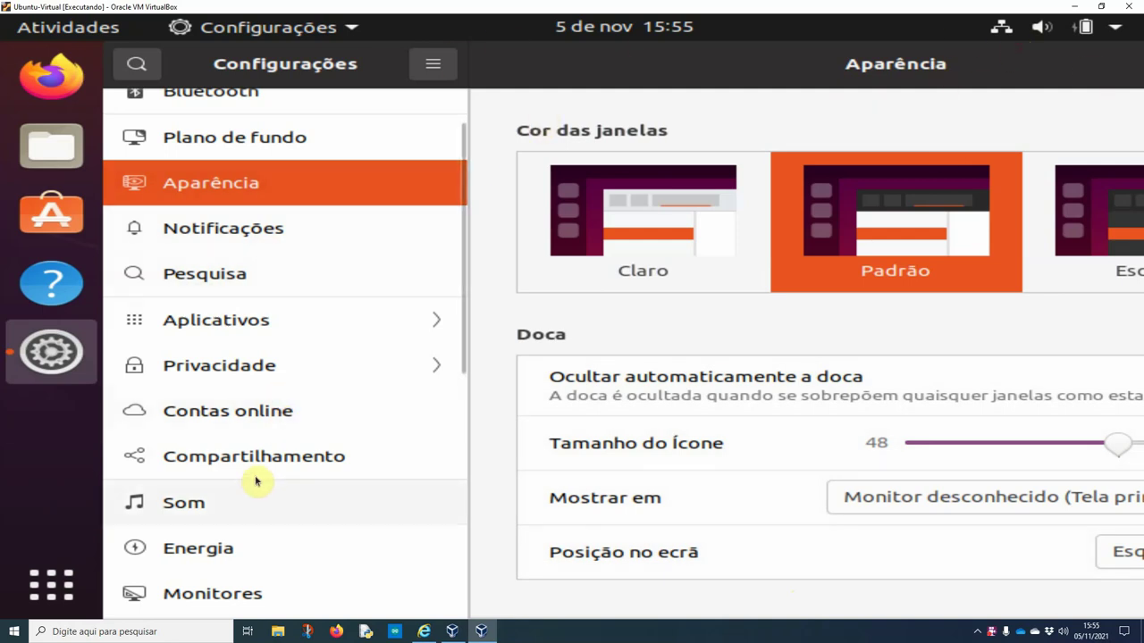
scroll(257, 478, up, 1)
scroll(257, 478, down, 3)
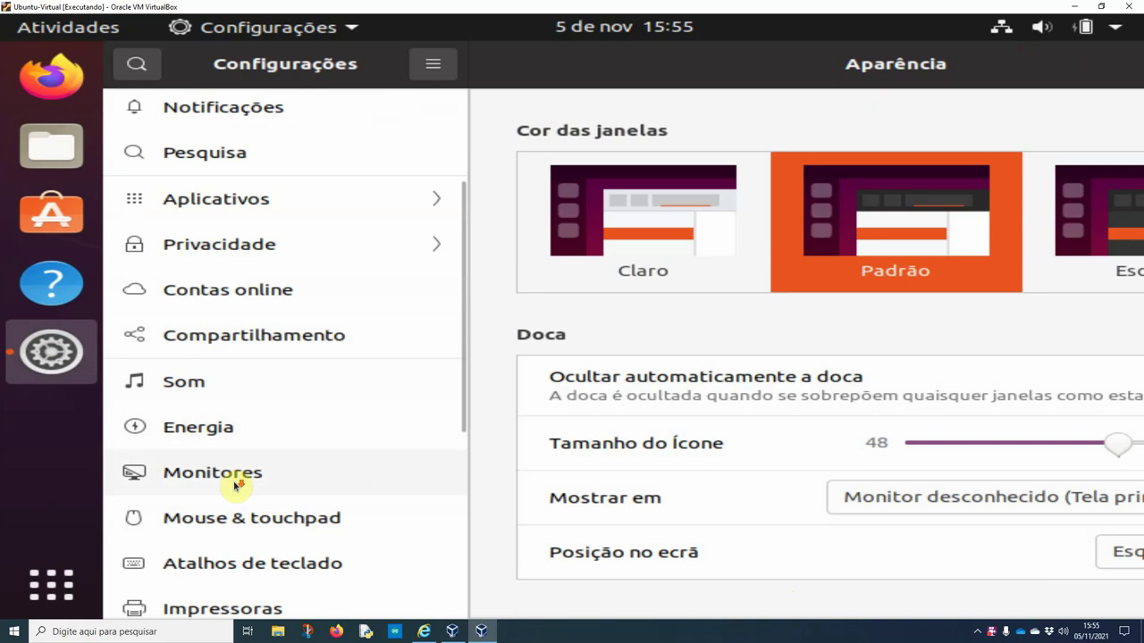
On the Monitores page, apply and keep a 1920 × 1200 (16:10) display resolution
click(294, 486)
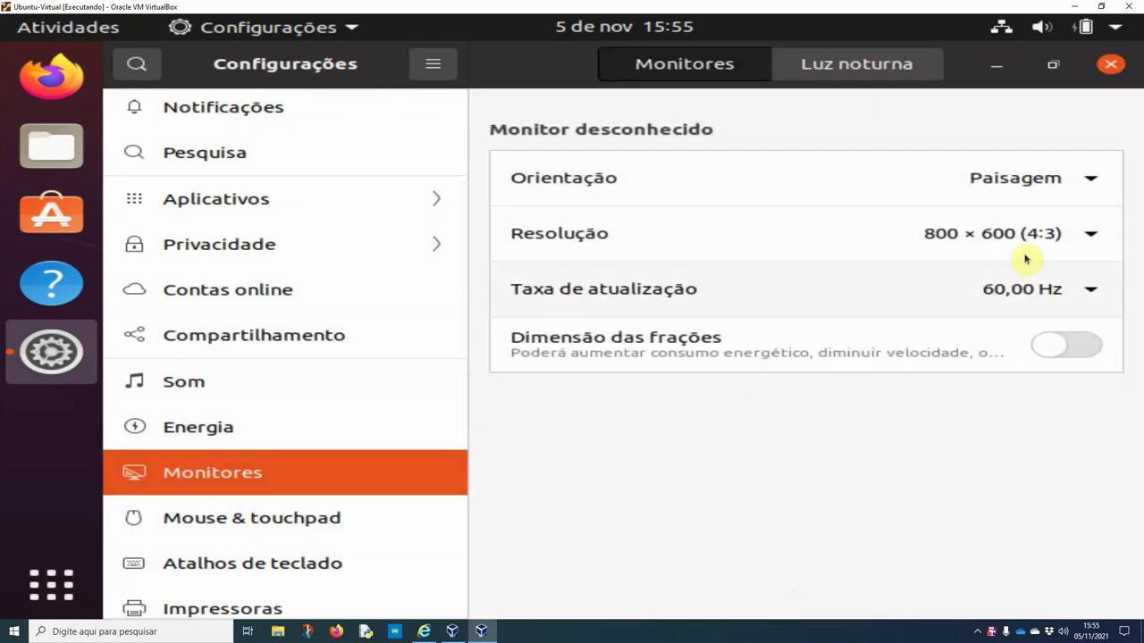
click(986, 235)
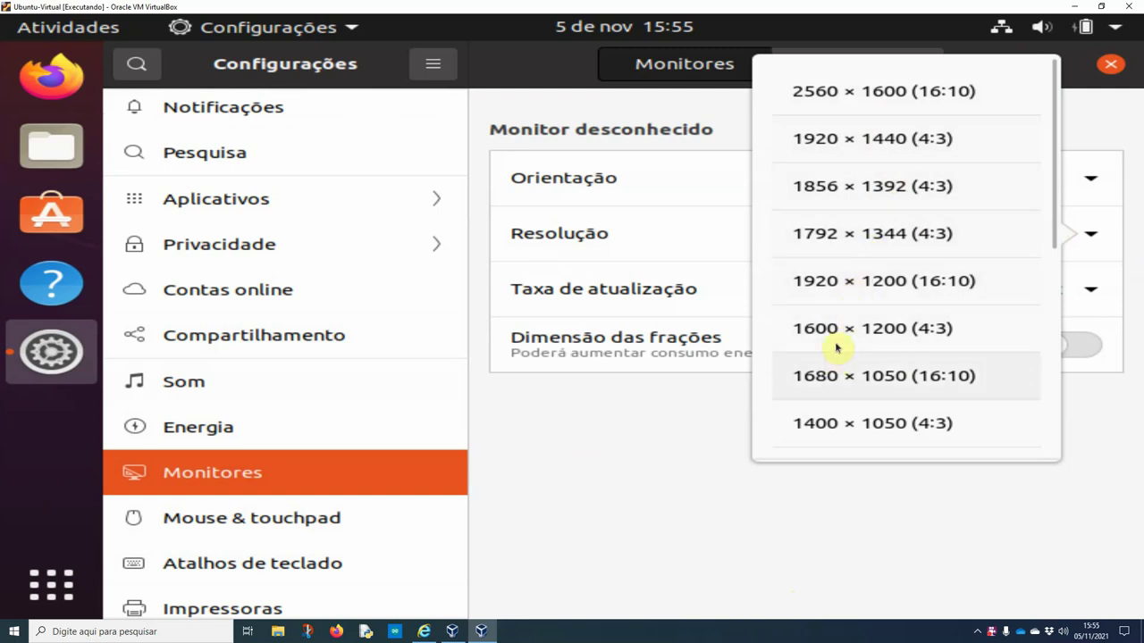
click(837, 284)
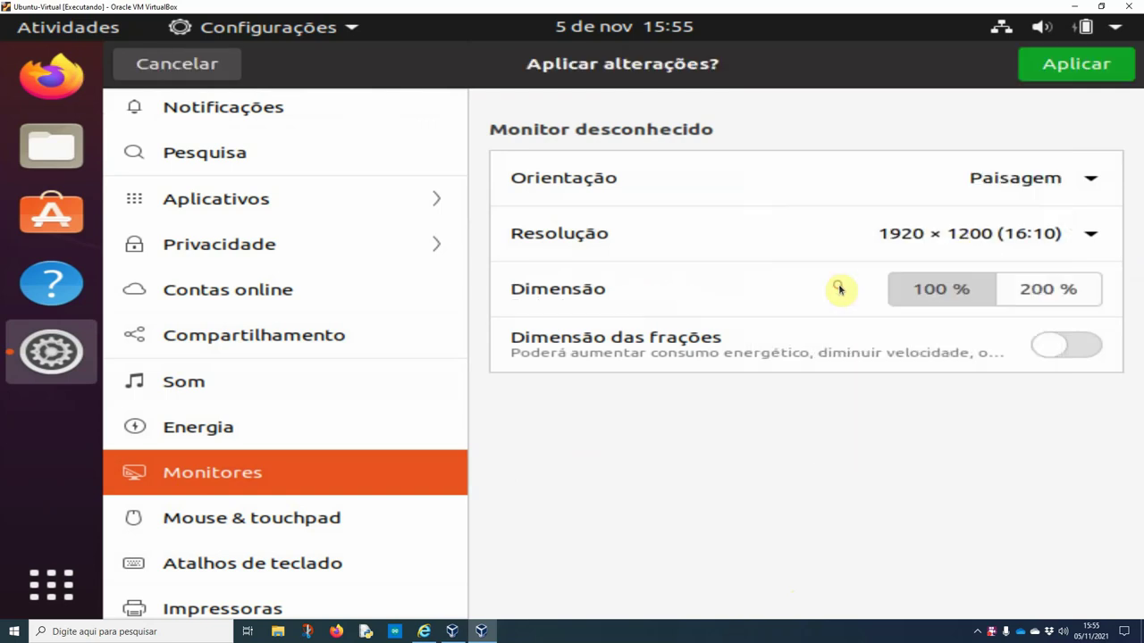
click(1082, 61)
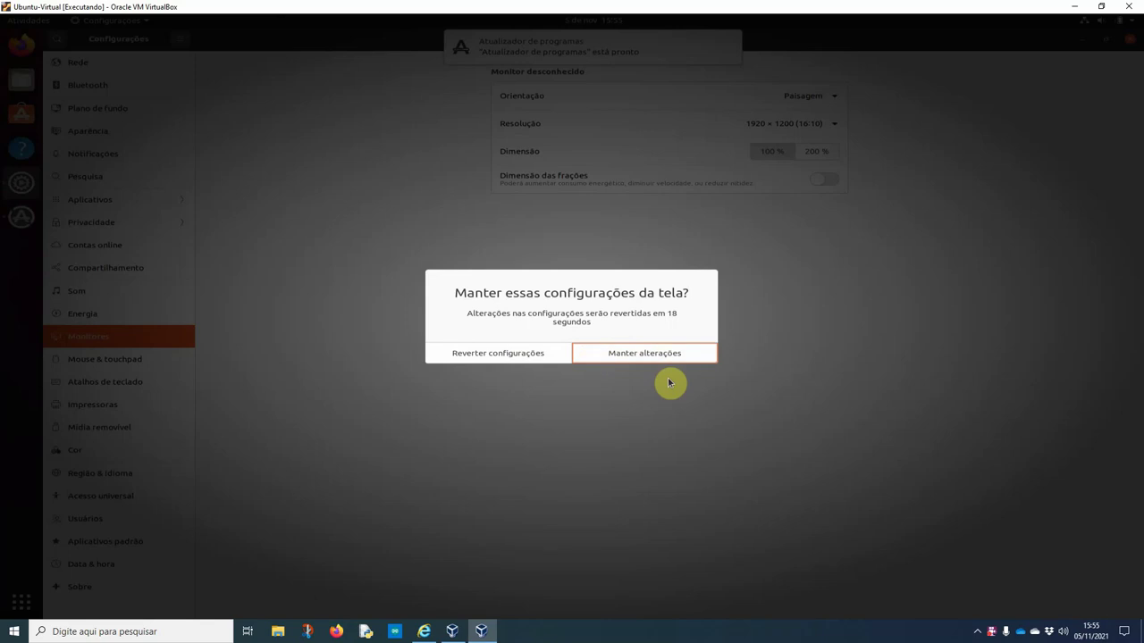
click(600, 353)
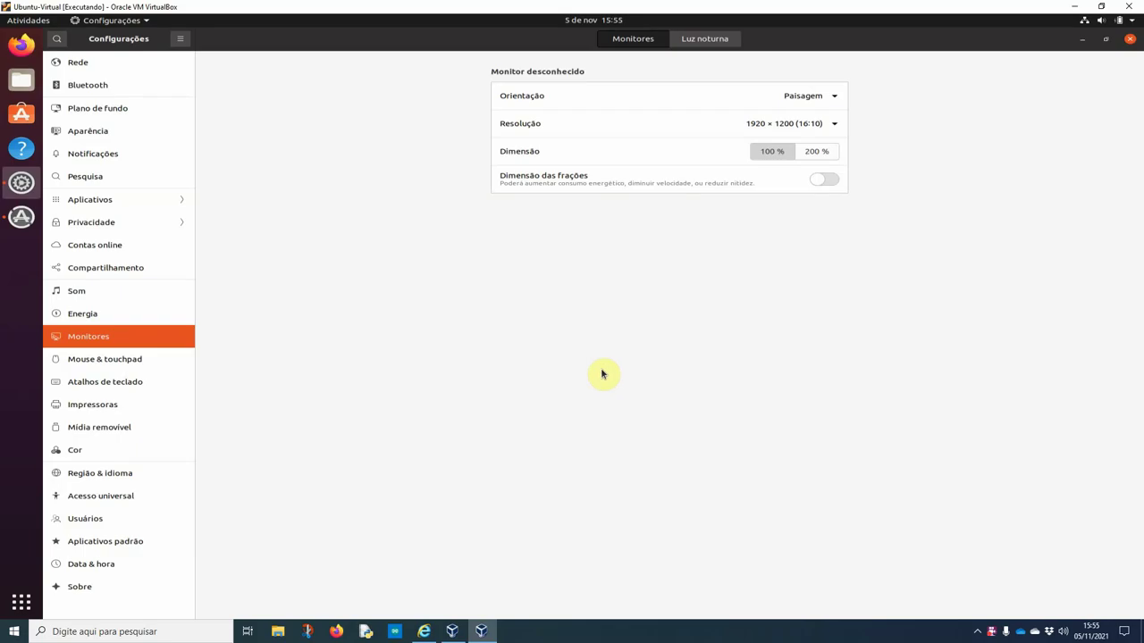
Close the Settings window, the Firefox crash report and the software updates prompt
click(1128, 40)
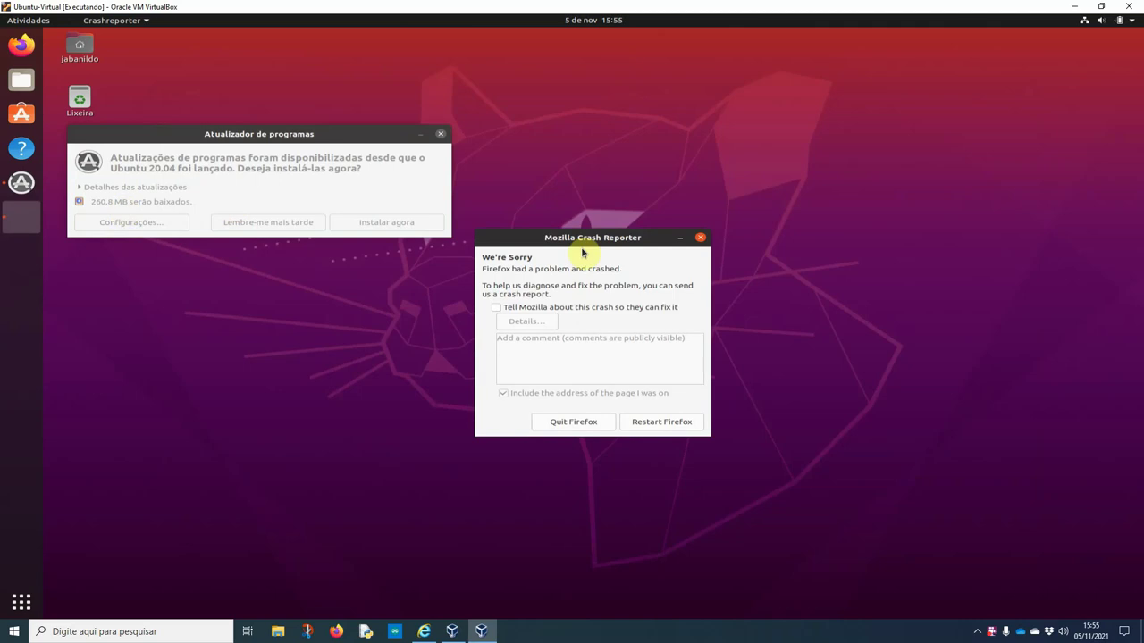
click(700, 237)
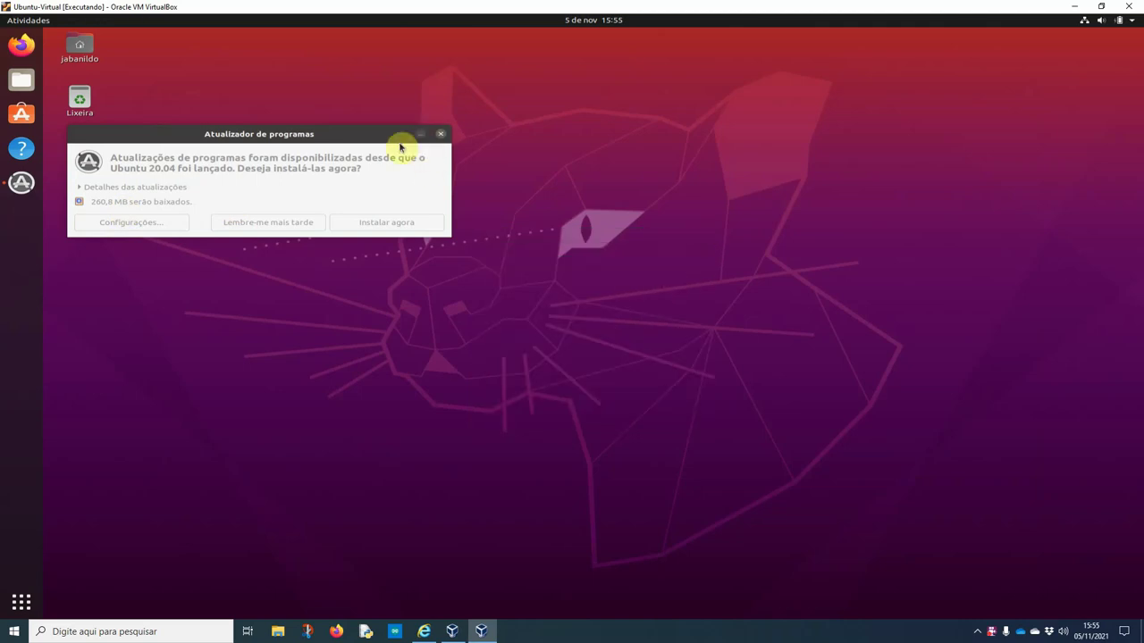
click(463, 130)
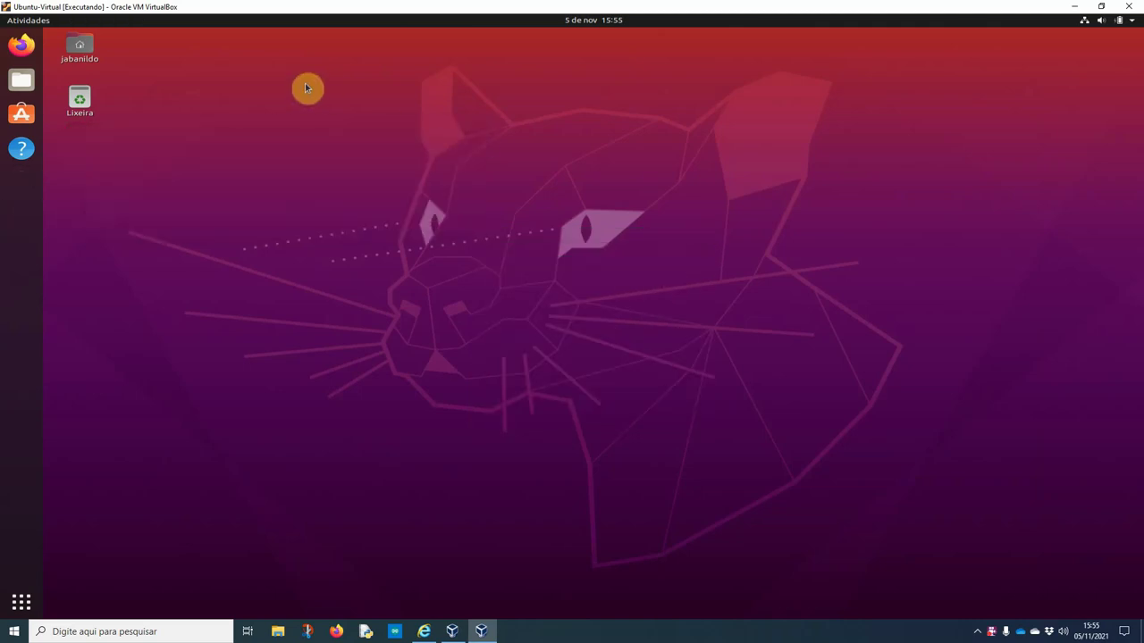
Shut down the Ubuntu VM via Desligar / encerrar sessão > Desligar… and confirm
click(1119, 19)
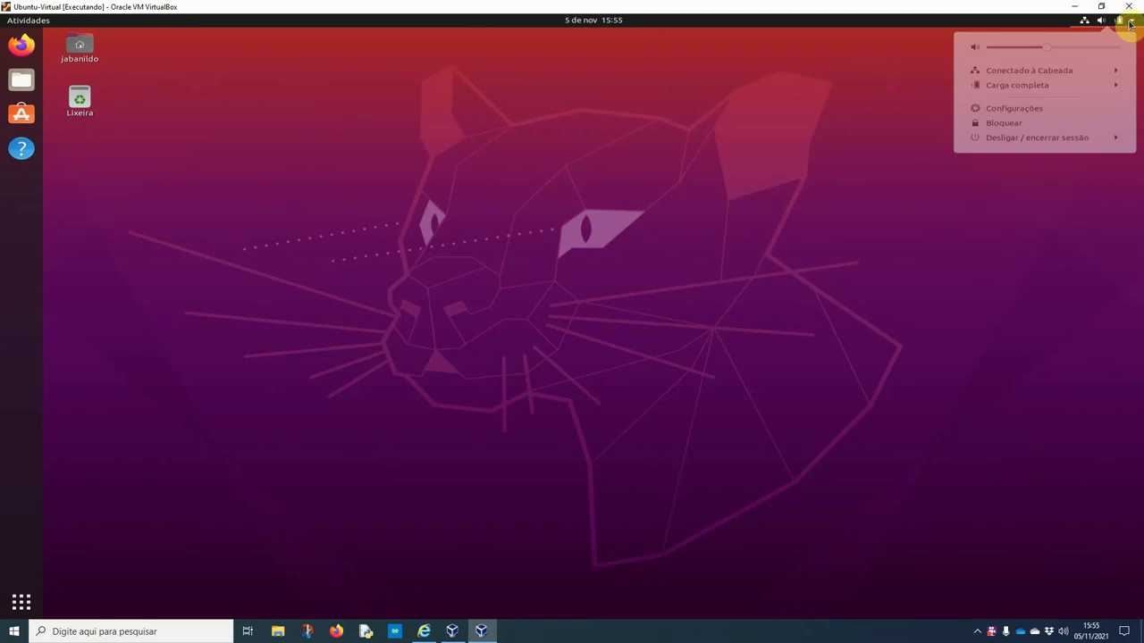
click(1041, 141)
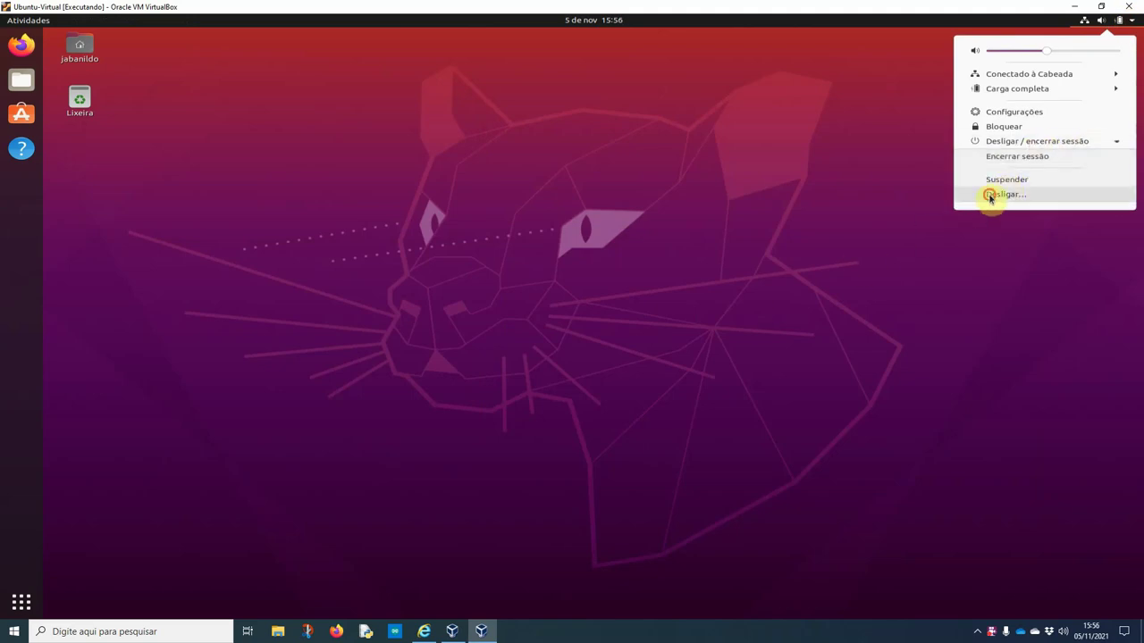
click(990, 197)
click(651, 355)
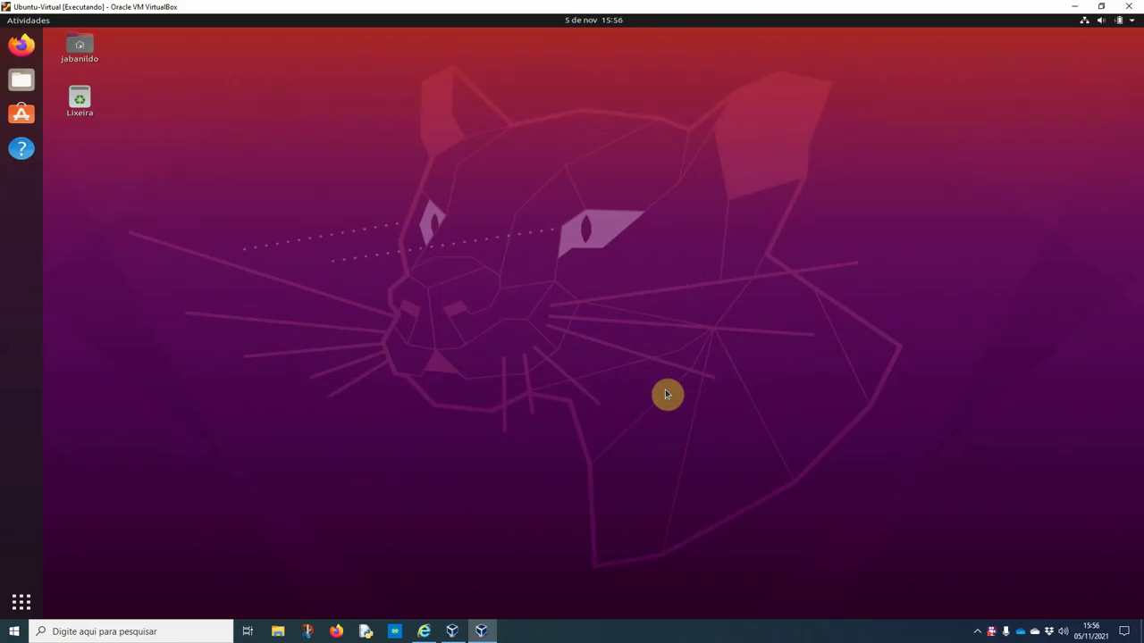